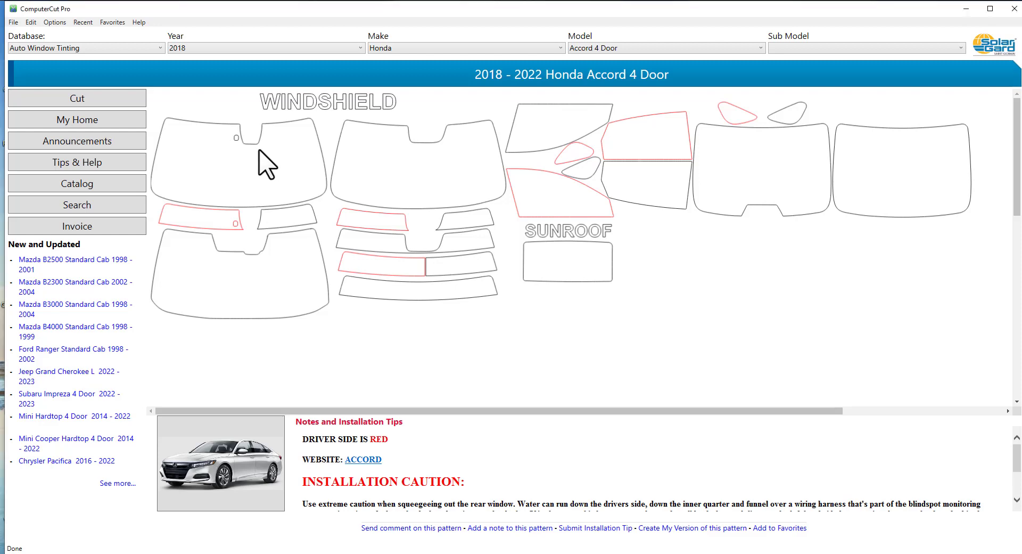
pyautogui.click(266, 164)
pyautogui.click(68, 99)
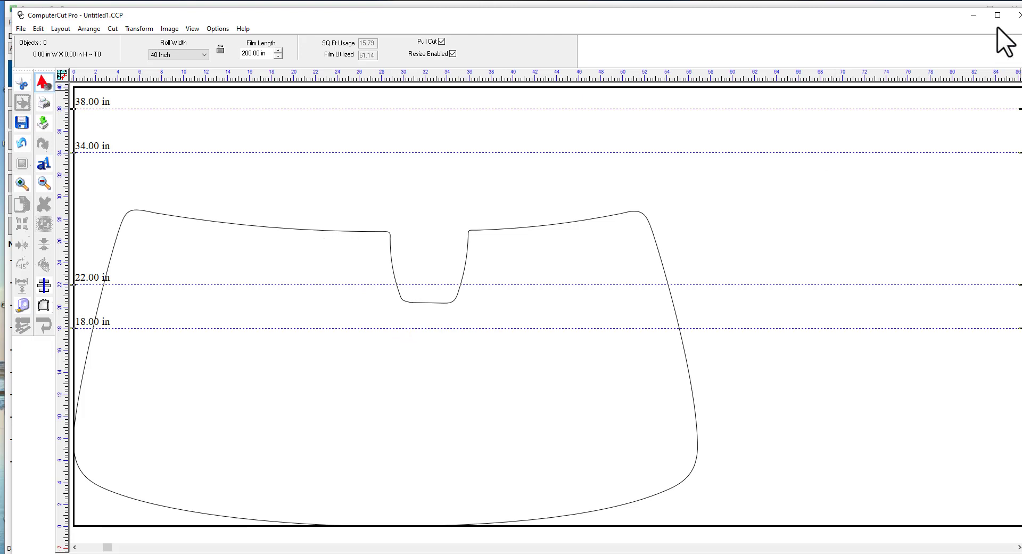
pyautogui.click(1016, 15)
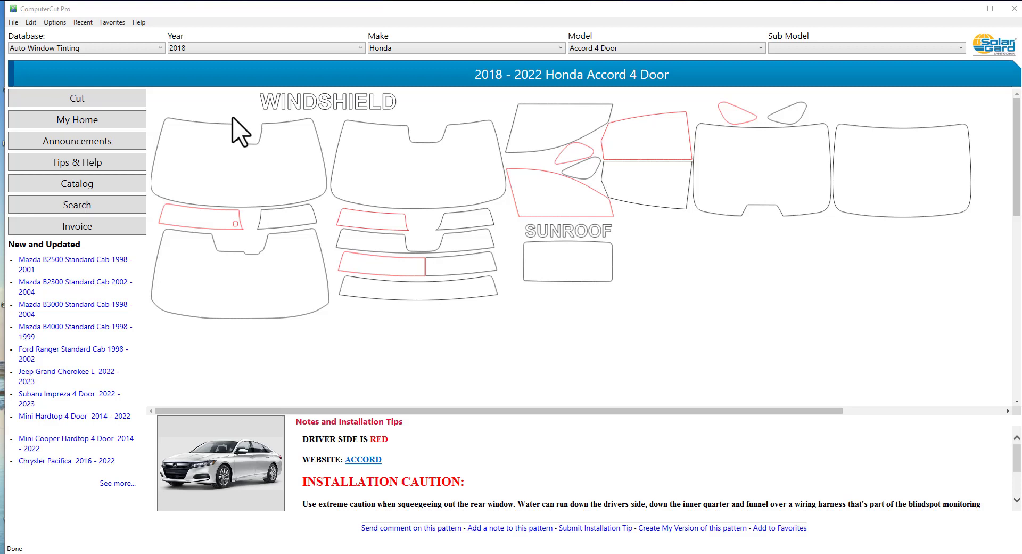
# - Select the first windshield pattern together with its small sensor cutout and load both into the cutting layout
pyautogui.click(239, 133)
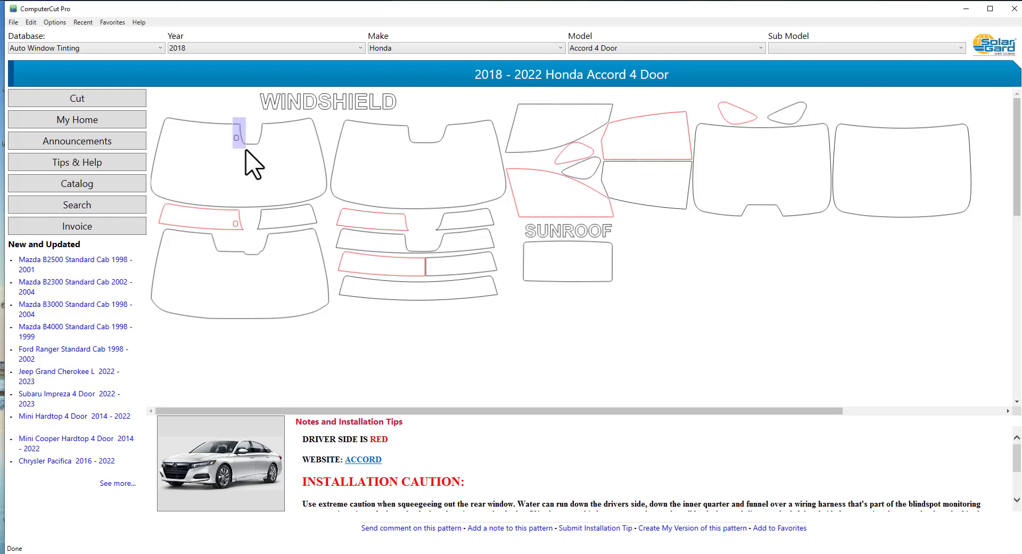
pyautogui.click(246, 152)
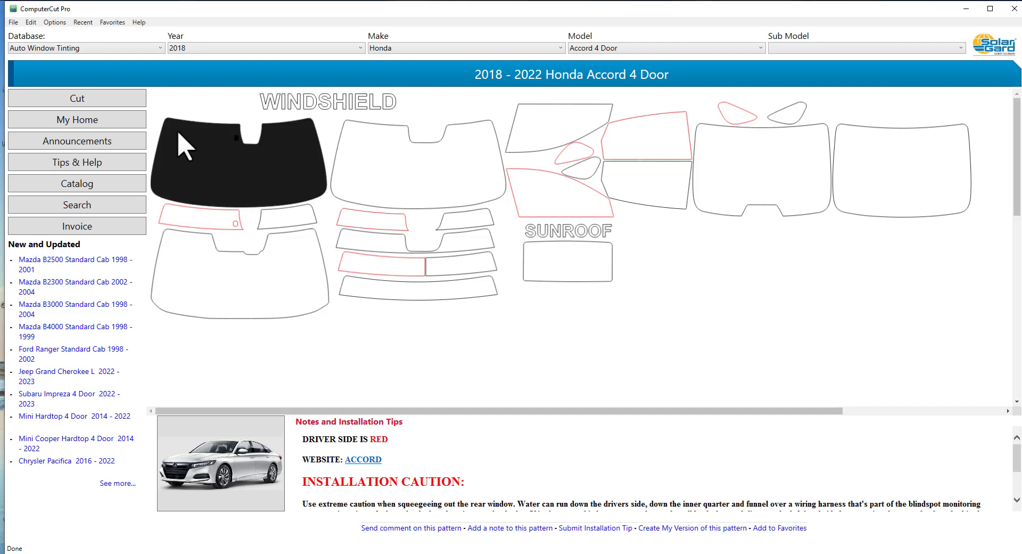
pyautogui.click(103, 100)
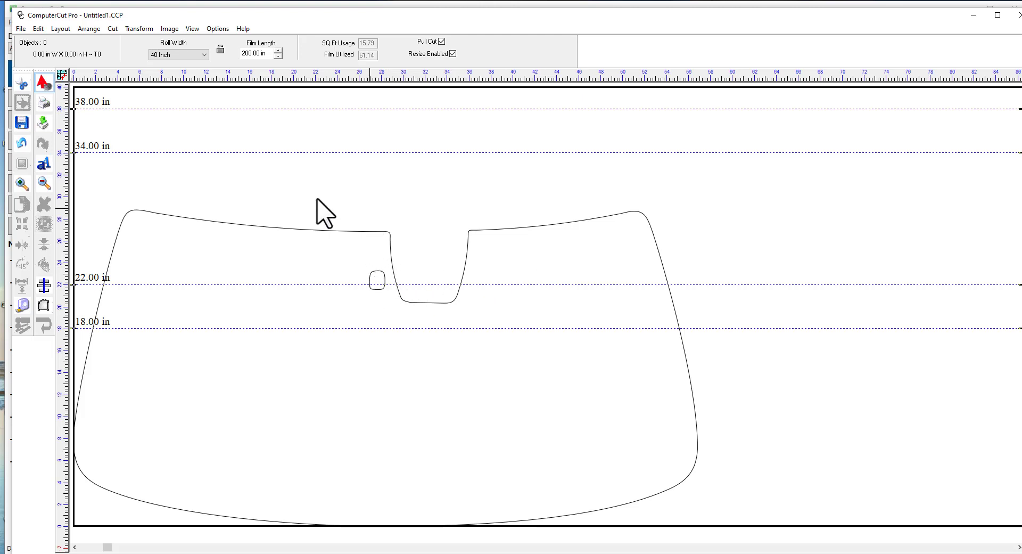
# - Show the windshield pattern filled, and switch the layout back to outlines
pyautogui.click(192, 28)
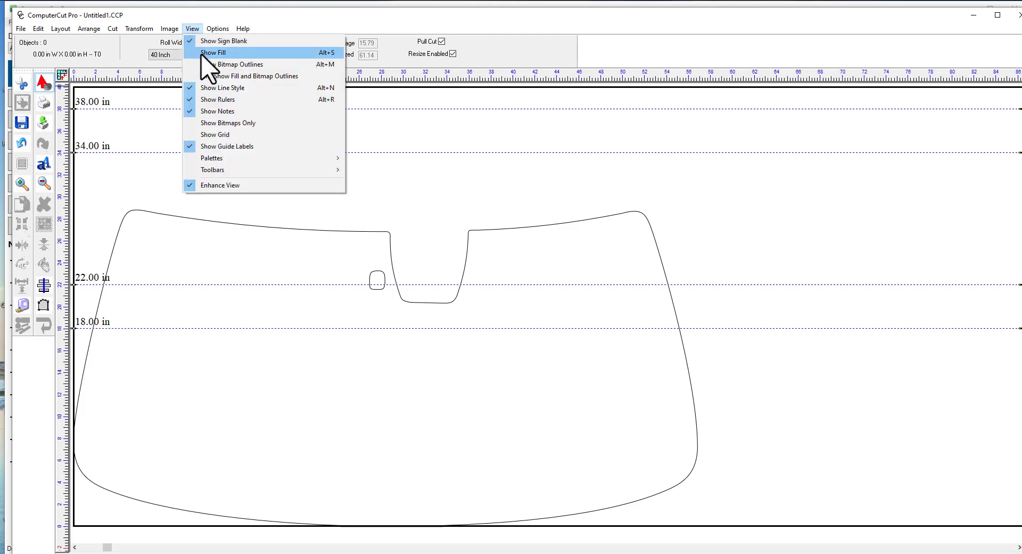
pyautogui.click(202, 52)
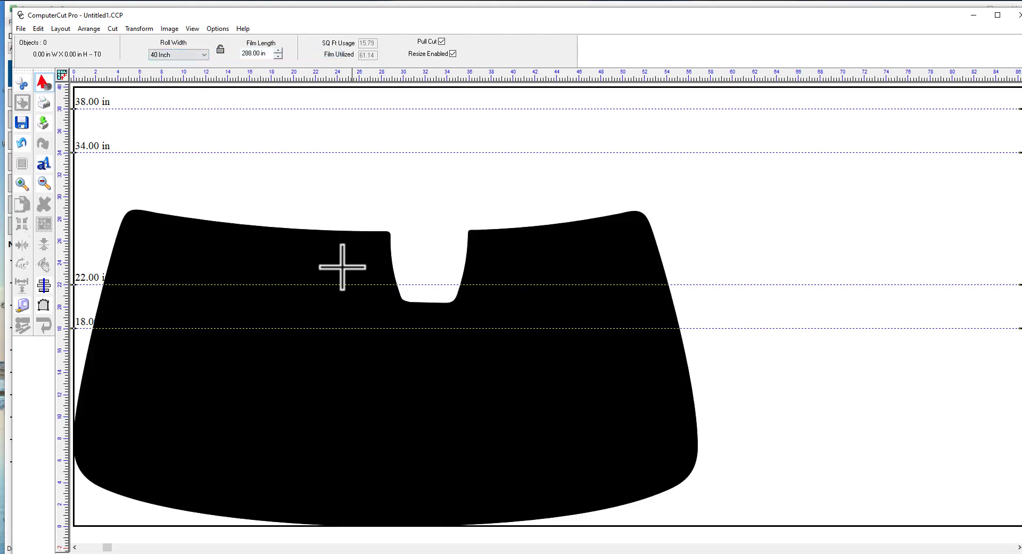
pyautogui.click(193, 30)
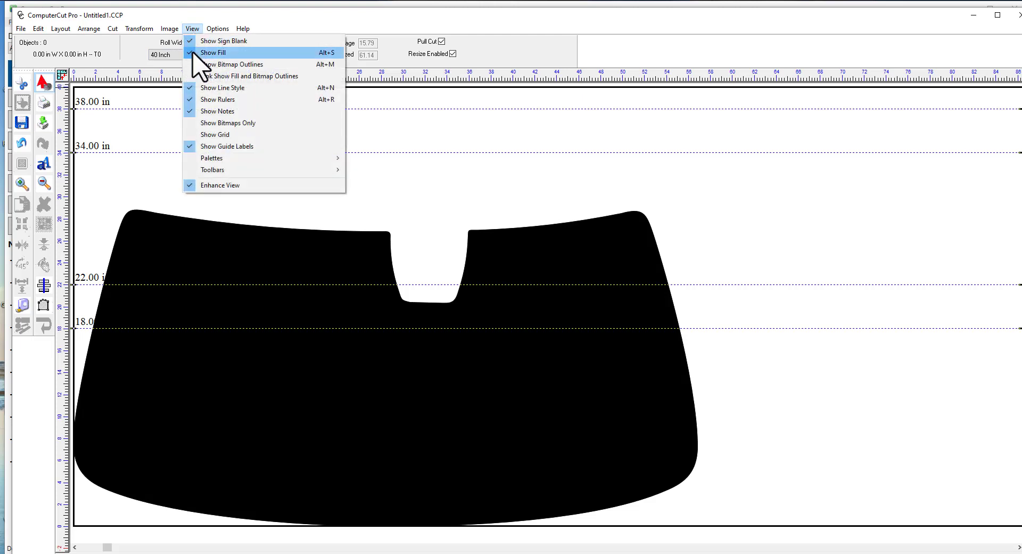
pyautogui.click(213, 53)
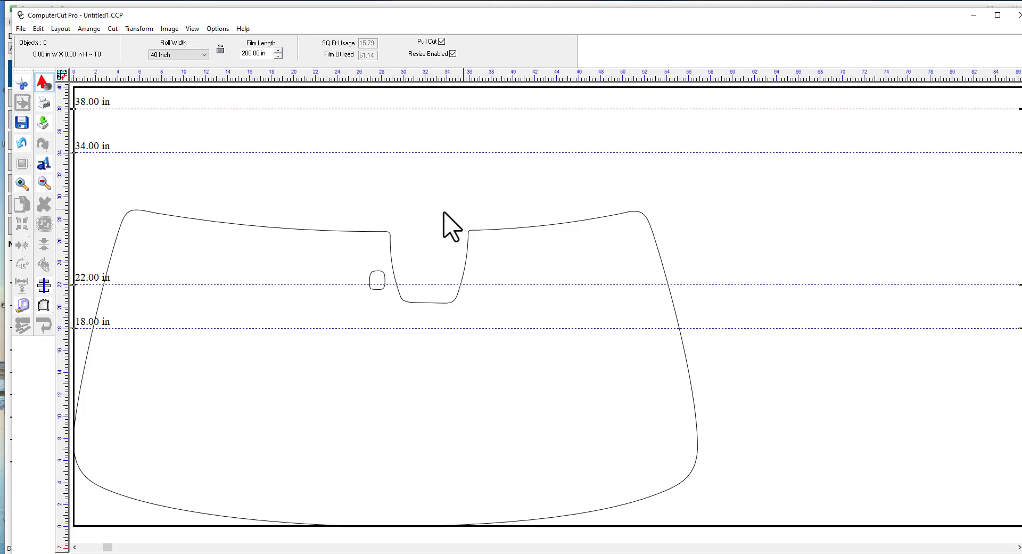
# - Try moving the windshield outline up and to the right without the sensor cutout, and undo the move
pyautogui.click(390, 257)
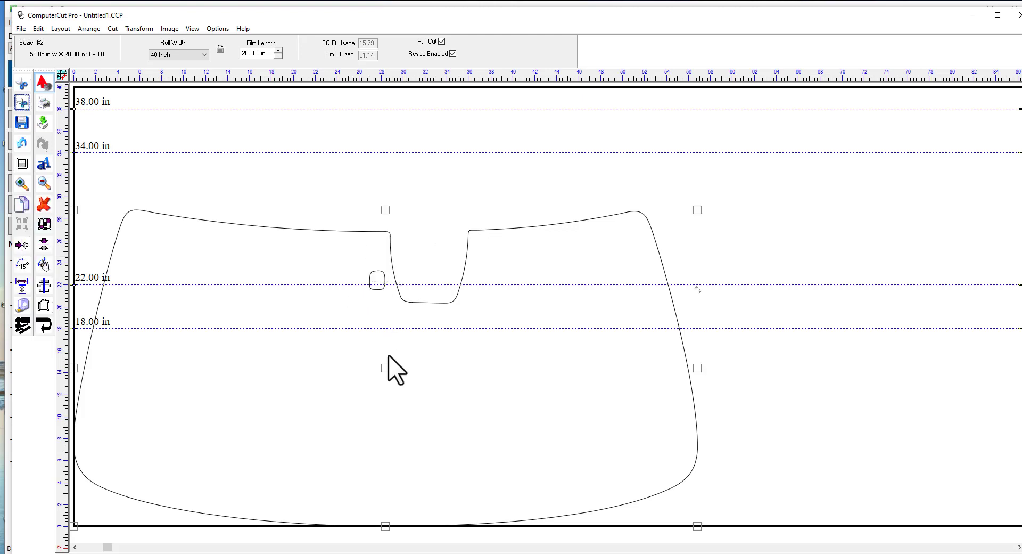
pyautogui.moveTo(384, 365); pyautogui.dragTo(458, 277)
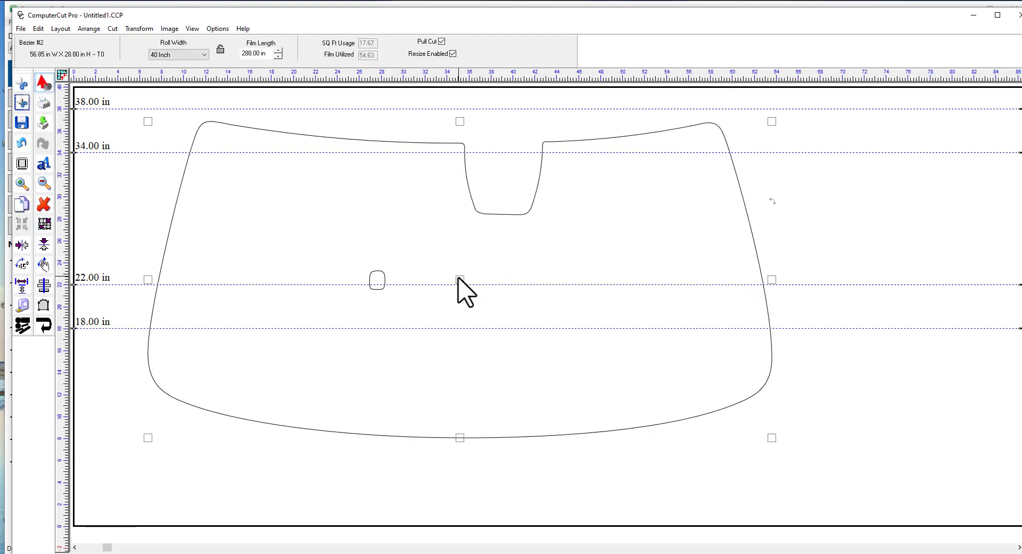
pyautogui.click(21, 144)
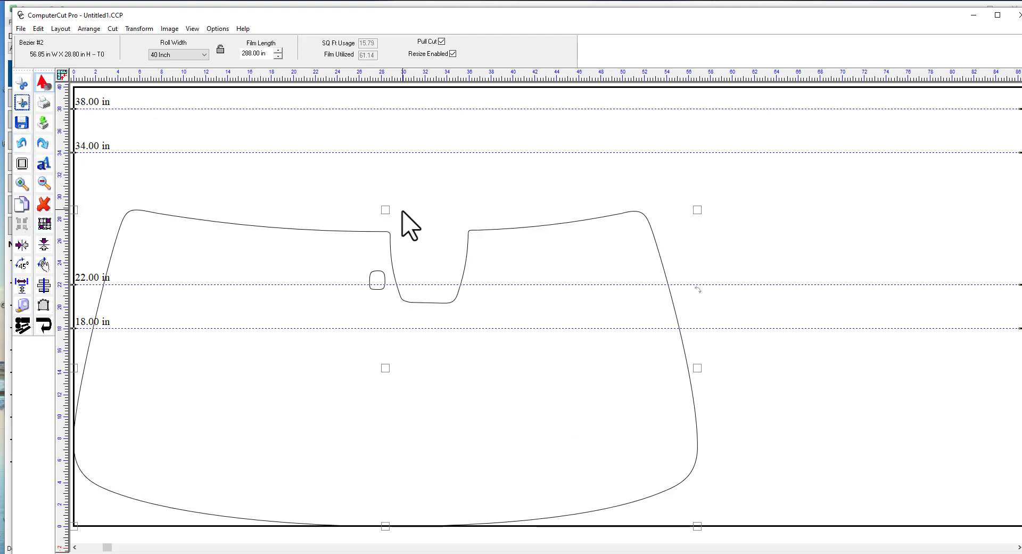
# - Select the windshield outline and sensor cutout, combine them into a single object, and move it slightly up and to the right
pyautogui.click(340, 216)
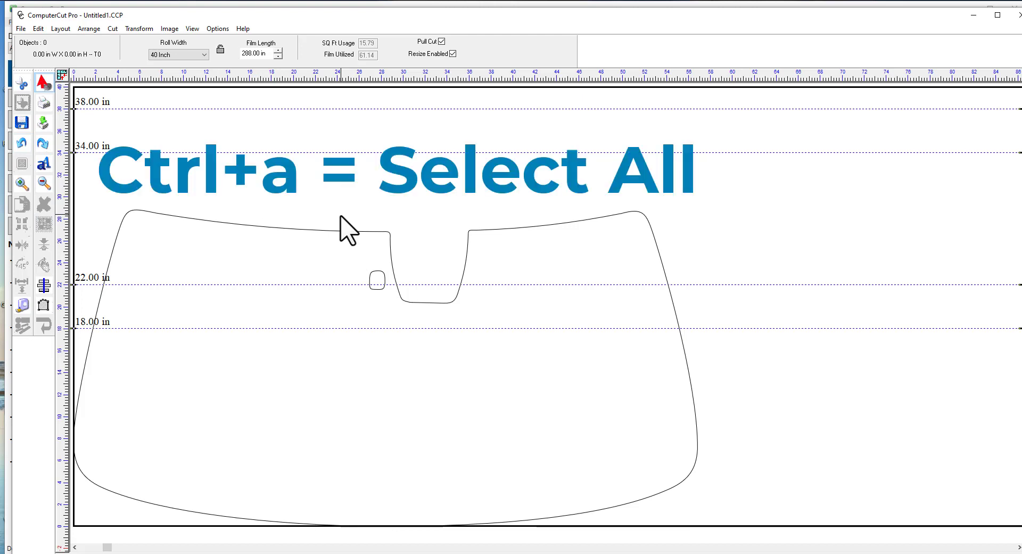
pyautogui.hotkey('ctrl', 'a')
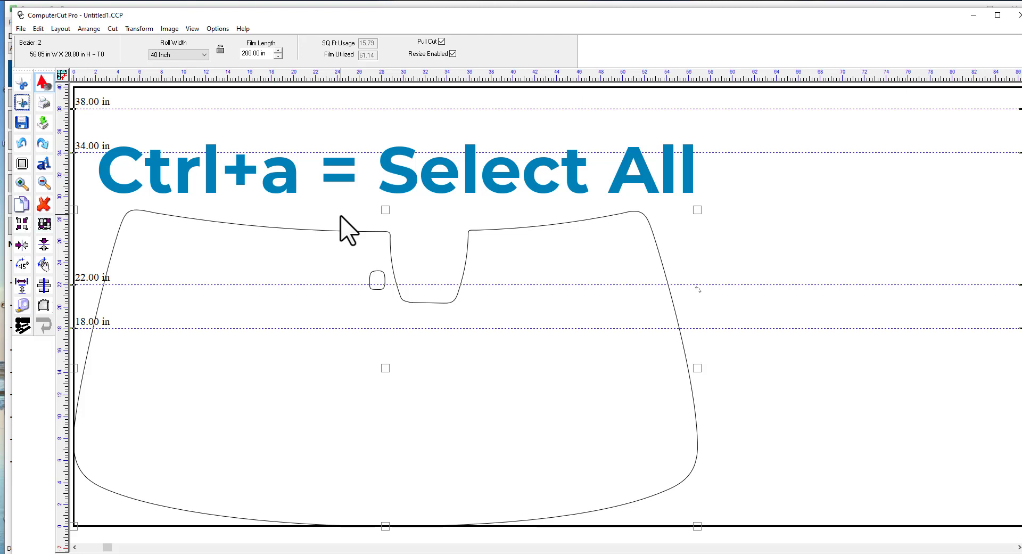
pyautogui.click(26, 223)
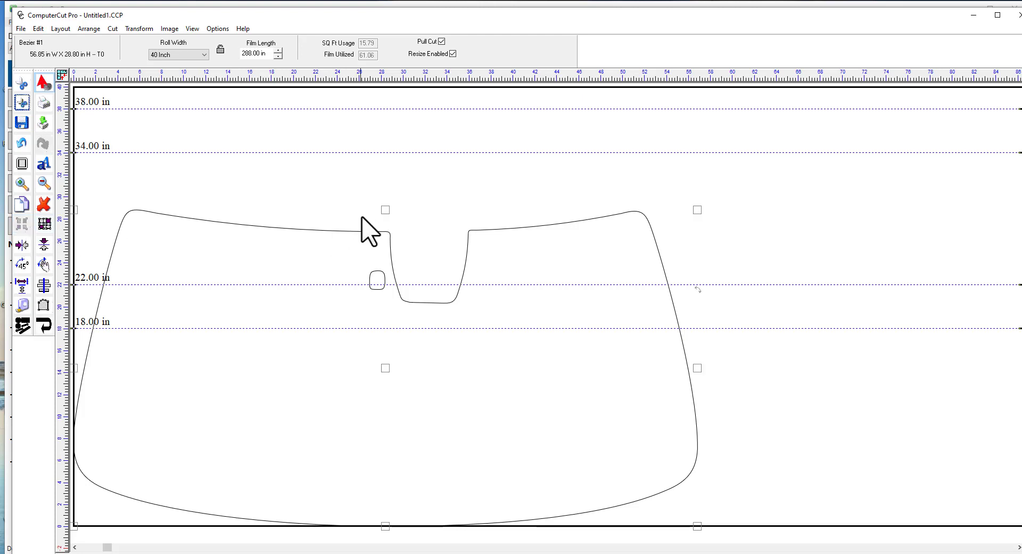
pyautogui.moveTo(386, 368); pyautogui.dragTo(422, 341)
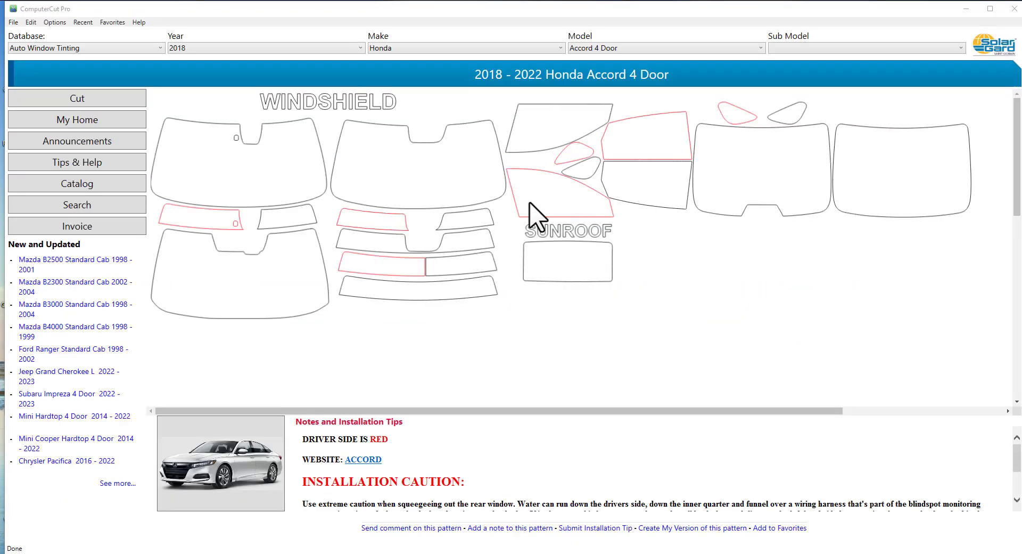
# - Load the red driver-side front window pattern into the cutting layout and turn off Show Fill
pyautogui.click(530, 203)
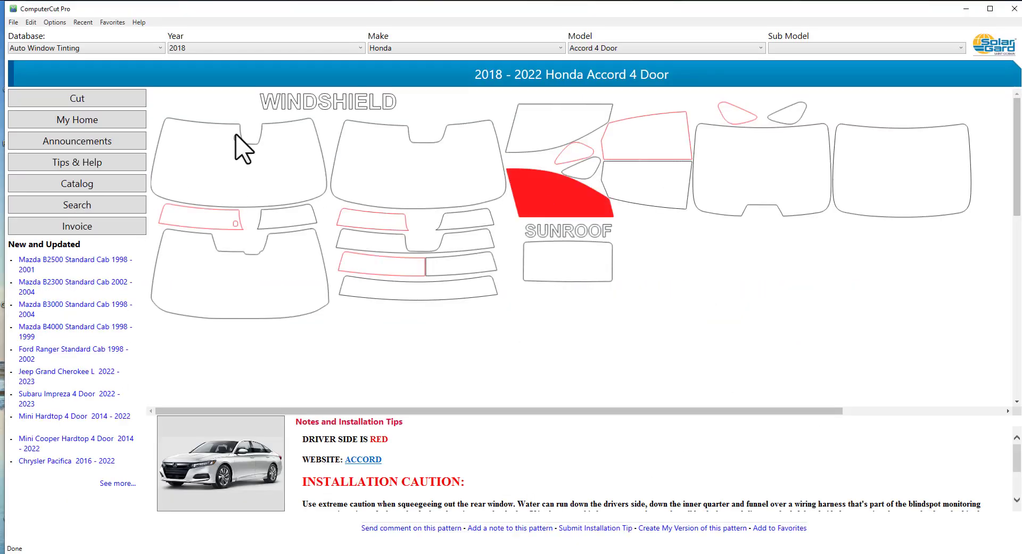
pyautogui.click(130, 104)
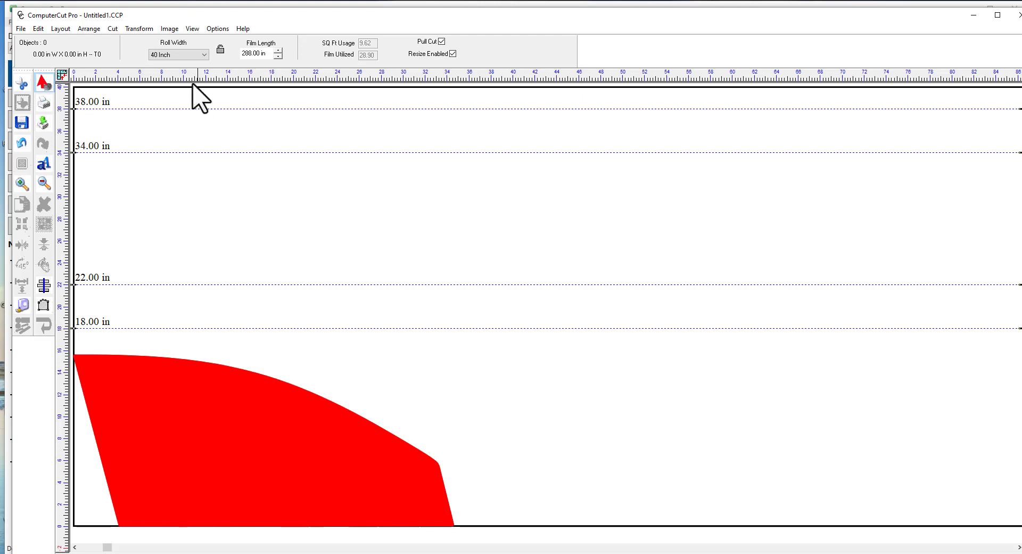
pyautogui.click(191, 29)
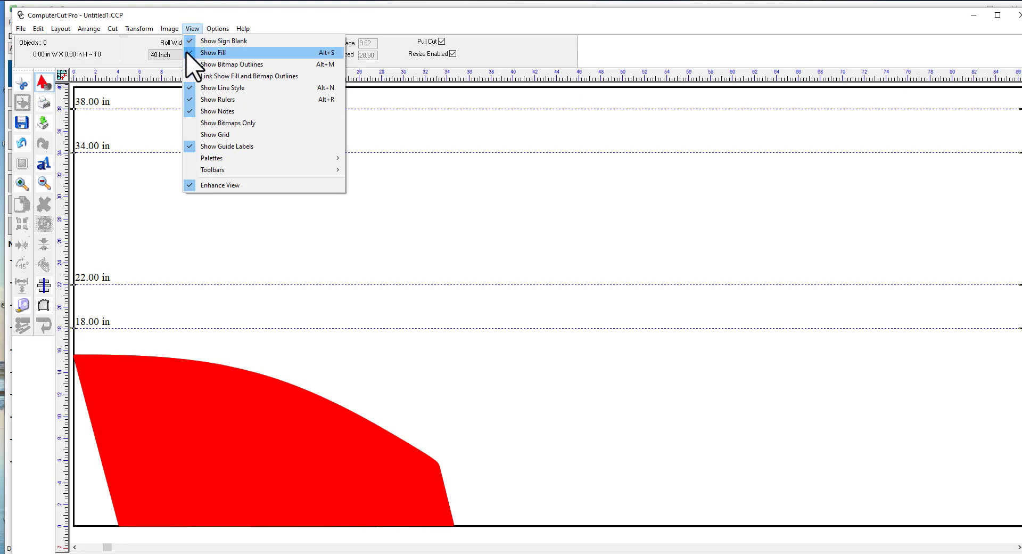
pyautogui.click(187, 52)
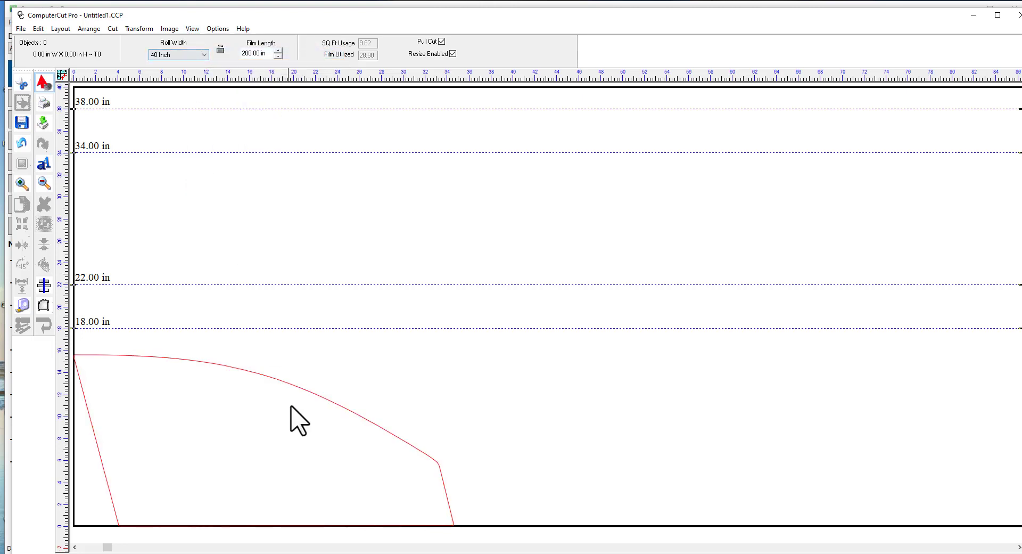
# - Turn Show Fill on and move the filled driver-side window pattern up and to the right in the layout
pyautogui.click(193, 29)
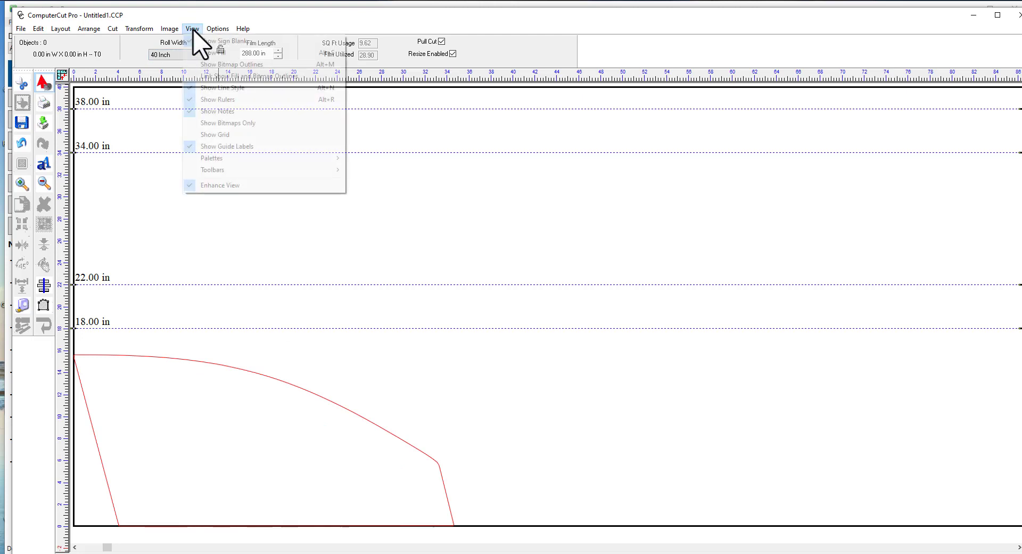
pyautogui.click(190, 54)
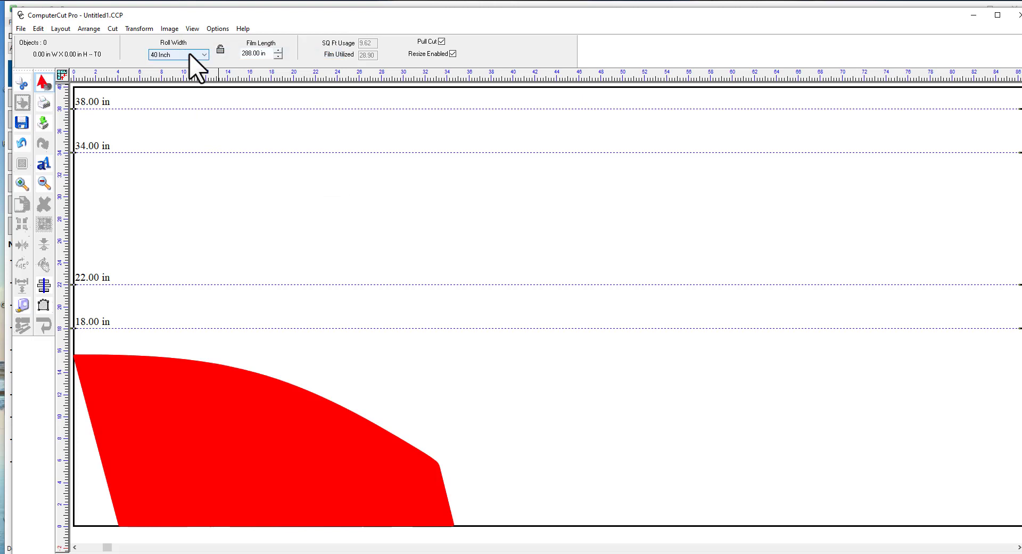
pyautogui.click(280, 411)
pyautogui.moveTo(281, 410); pyautogui.dragTo(406, 304)
pyautogui.moveTo(290, 285); pyautogui.dragTo(303, 365)
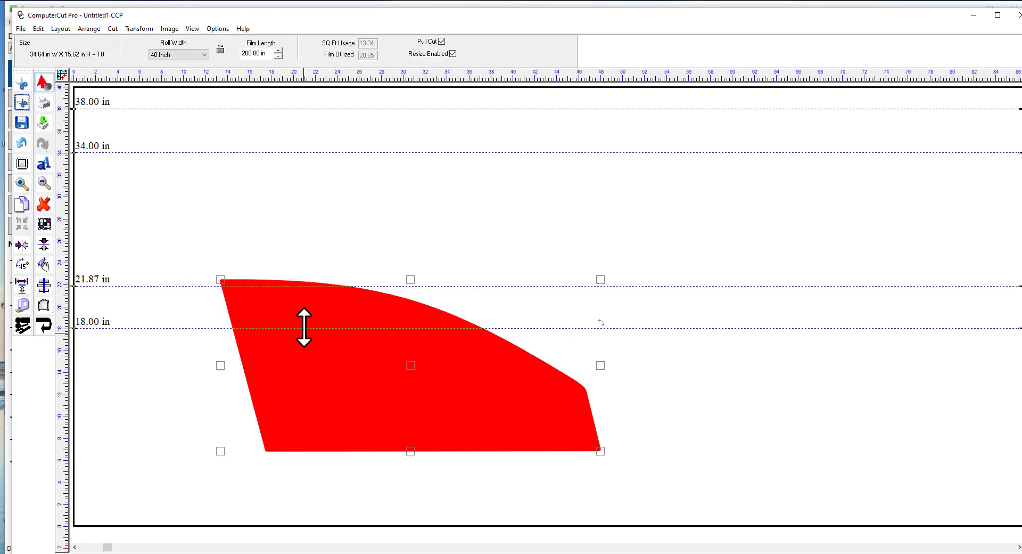
pyautogui.moveTo(299, 312); pyautogui.dragTo(312, 272)
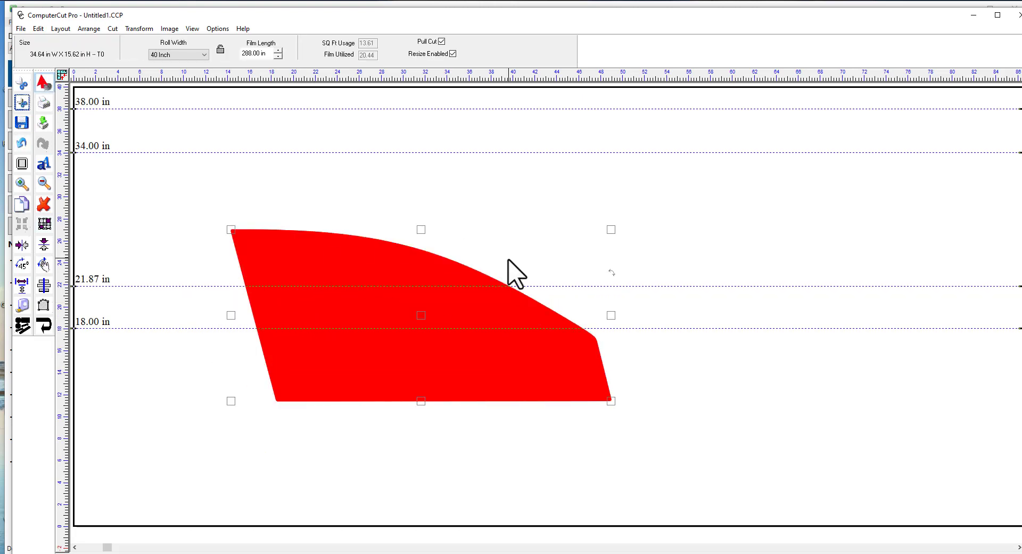
# - Turn off Show Fill to display the window pattern as an outline, and clear the selection
pyautogui.click(192, 29)
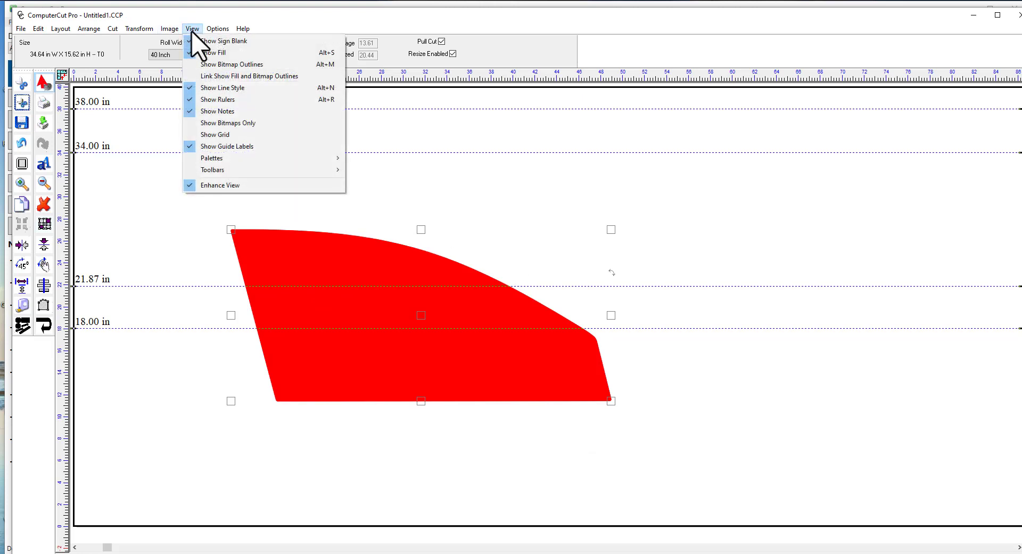
pyautogui.click(213, 53)
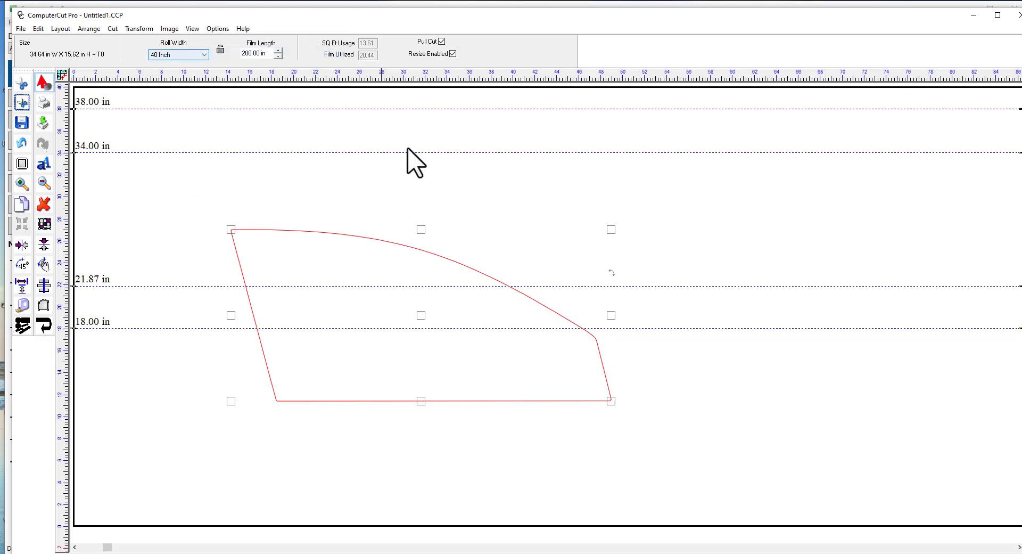
pyautogui.click(486, 240)
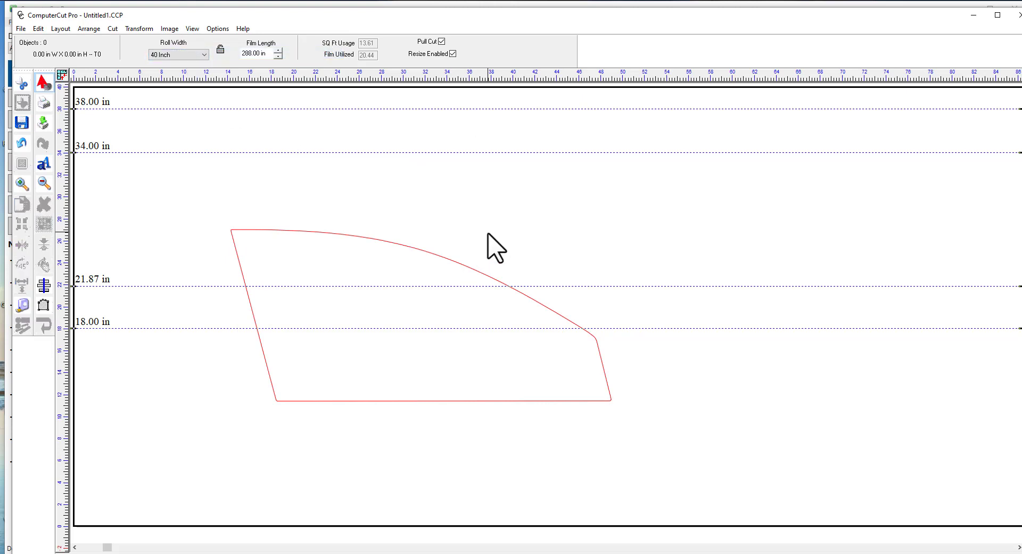
# - Select the window pattern by its outline and move it down and to the left in the layout
pyautogui.click(435, 255)
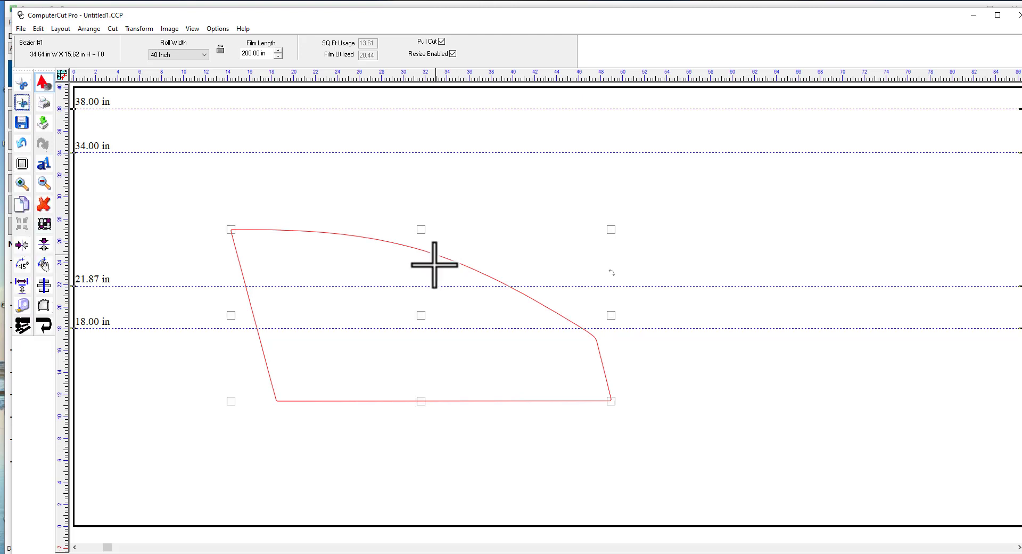
pyautogui.moveTo(412, 323); pyautogui.dragTo(384, 350)
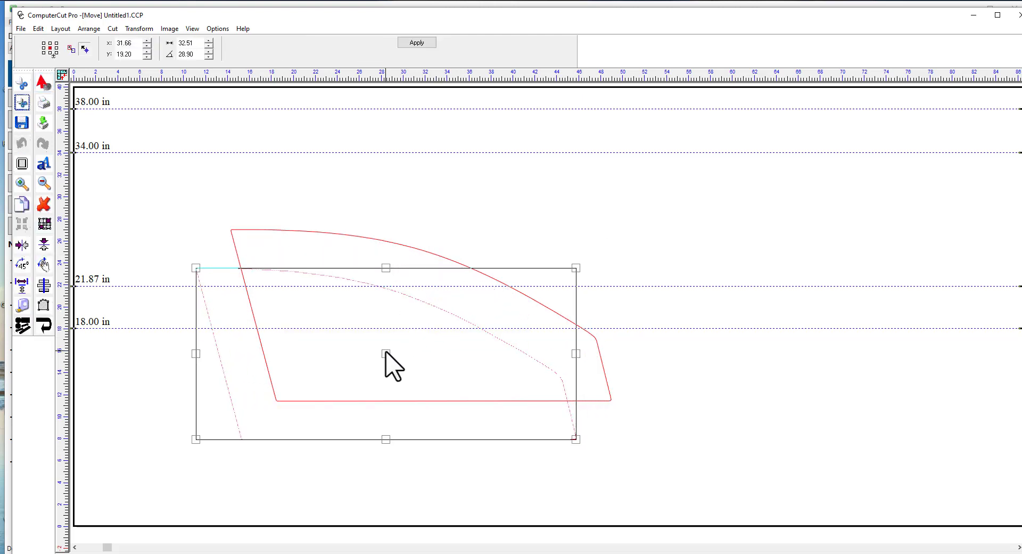
pyautogui.click(437, 263)
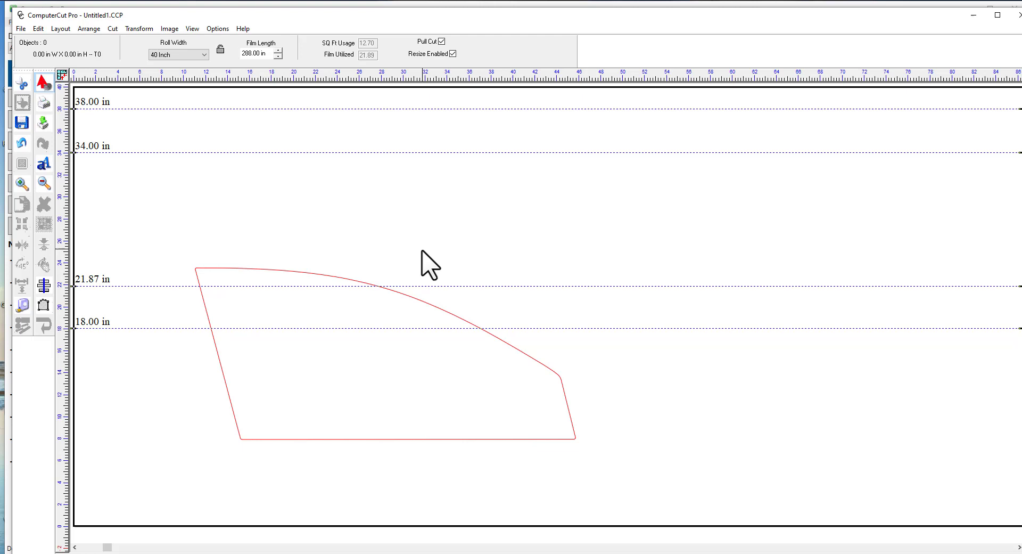
pyautogui.click(421, 302)
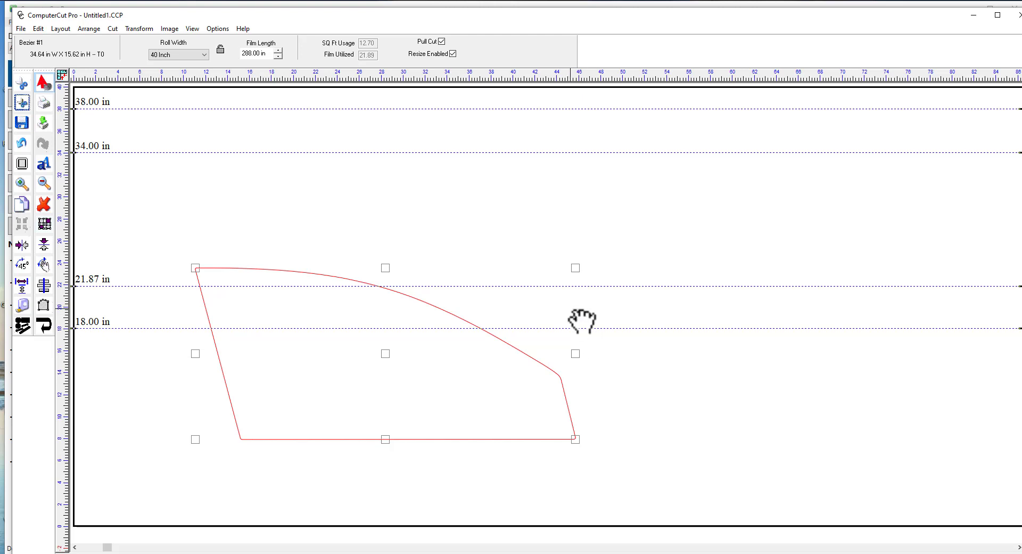
pyautogui.moveTo(582, 320); pyautogui.dragTo(547, 361)
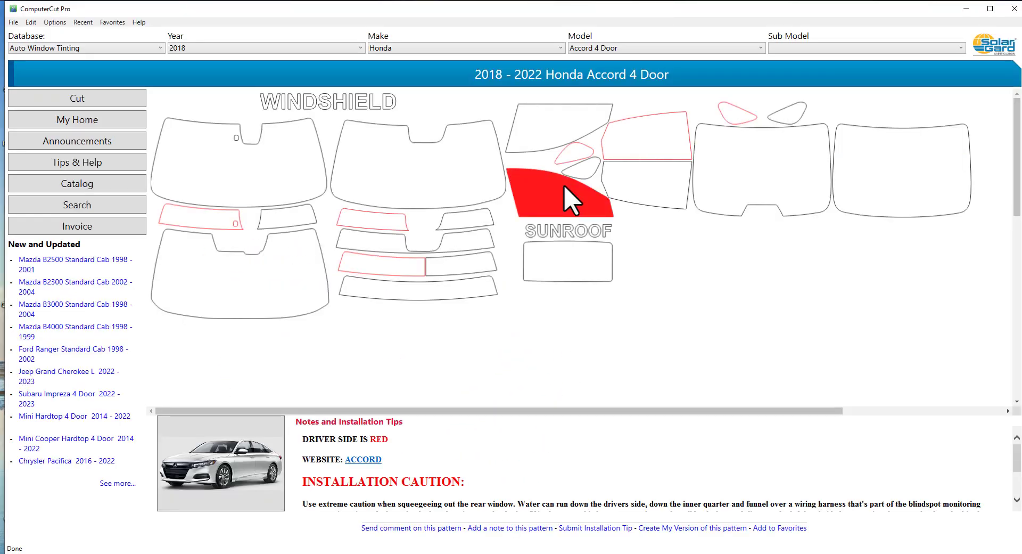
# - Add the black passenger-side front window pattern to the catalog selection and load both front windows into the cutting layout
pyautogui.click(543, 136)
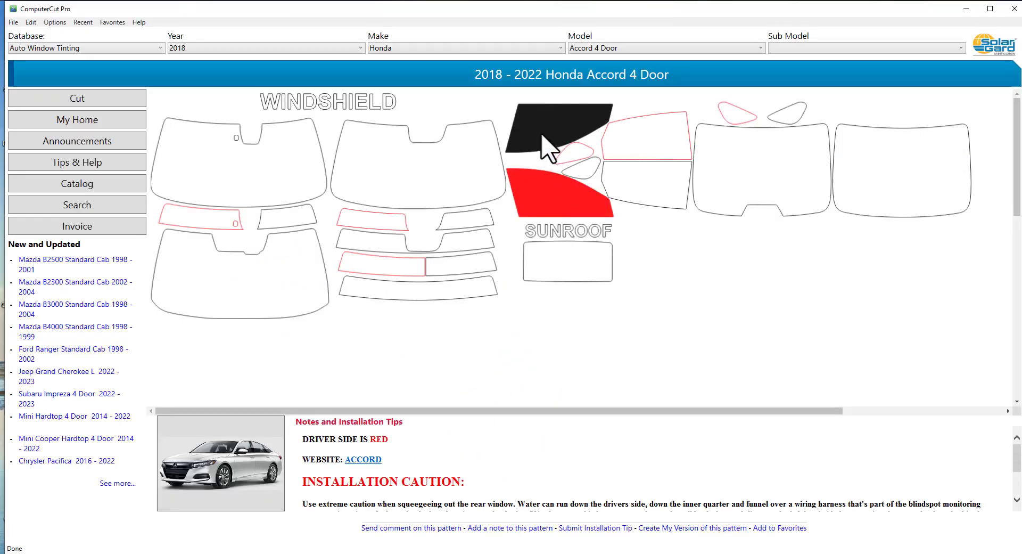
pyautogui.click(64, 101)
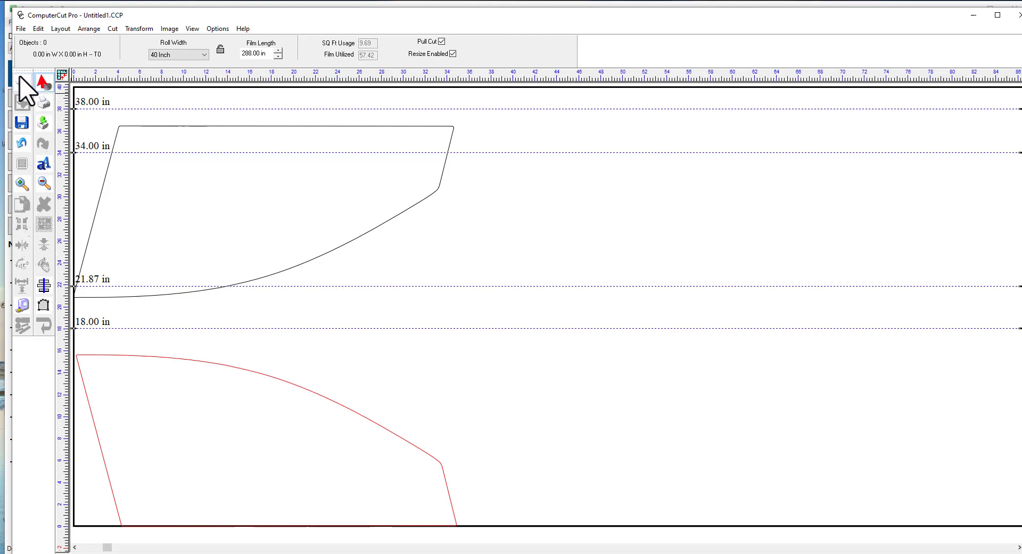
pyautogui.click(43, 82)
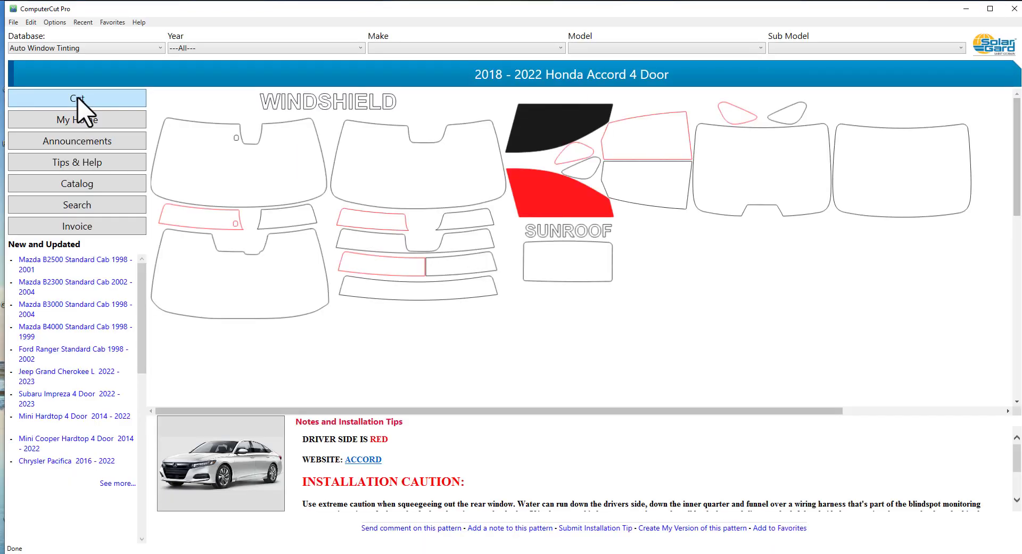
# - Load both front window patterns into the cutting layout and move the black passenger-side window slightly to the right
pyautogui.click(78, 99)
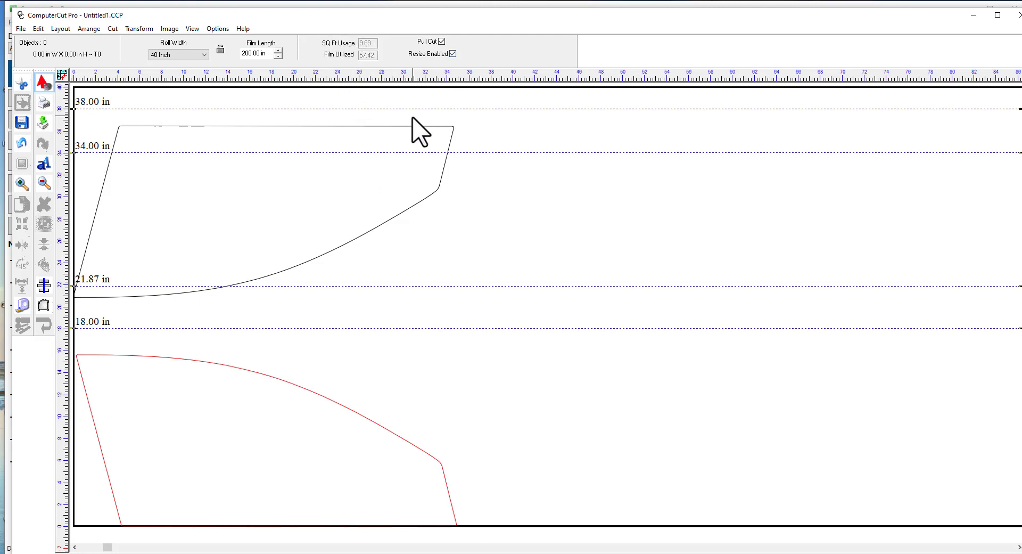
pyautogui.click(197, 291)
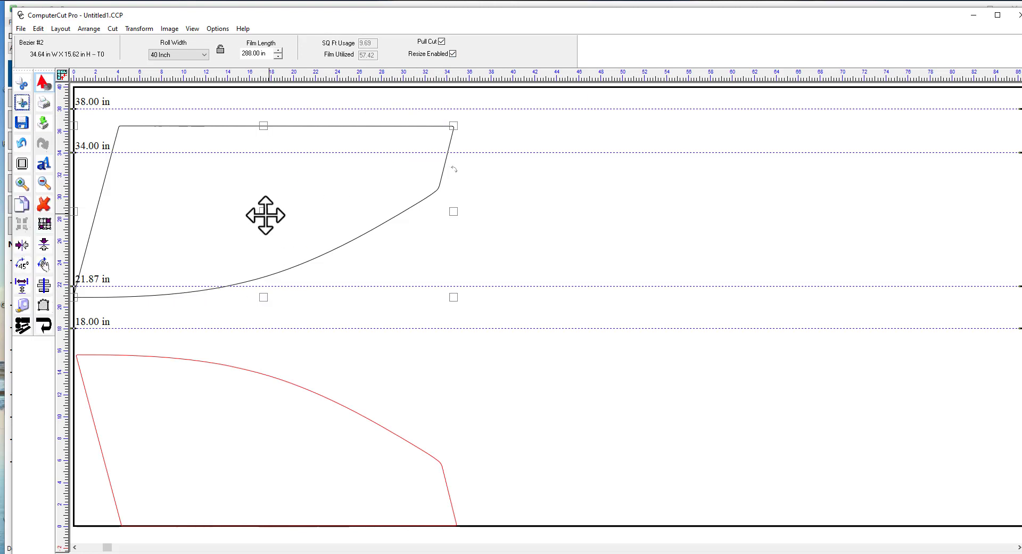
pyautogui.moveTo(265, 215)
pyautogui.mouseDown()
pyautogui.moveTo(280, 210)
pyautogui.moveTo(320, 151)
pyautogui.moveTo(377, 142)
pyautogui.moveTo(327, 141)
pyautogui.moveTo(321, 178)
pyautogui.moveTo(269, 208)
pyautogui.moveTo(270, 219)
pyautogui.moveTo(274, 201)
pyautogui.moveTo(270, 215)
pyautogui.mouseUp()
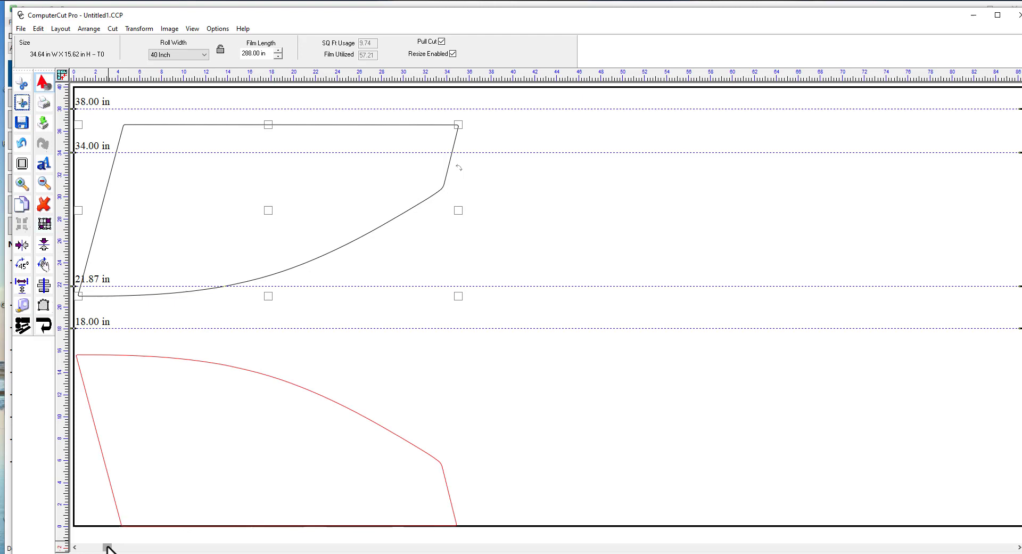
pyautogui.moveTo(108, 548); pyautogui.dragTo(89, 549)
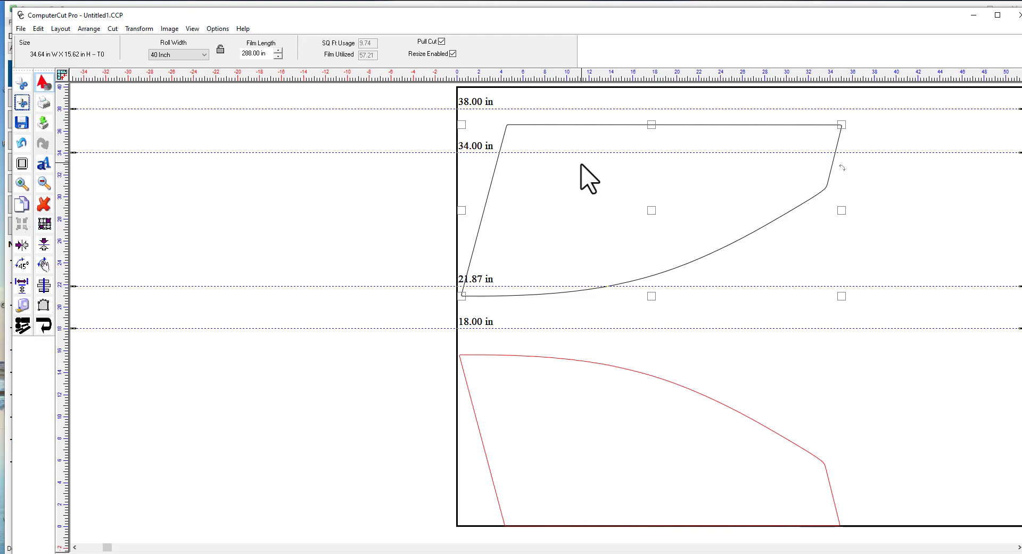
pyautogui.press('F8')
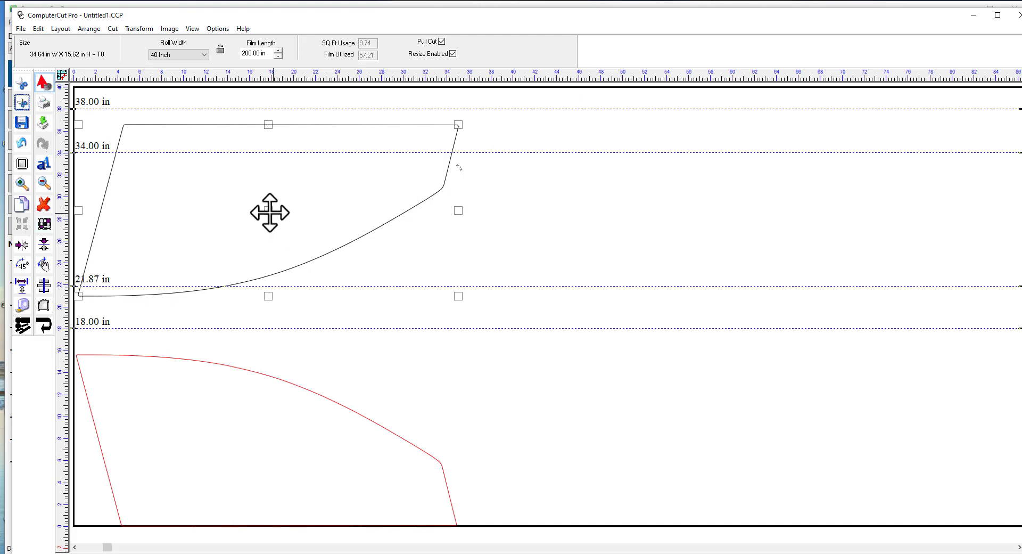
pyautogui.moveTo(268, 212)
pyautogui.mouseDown()
pyautogui.moveTo(304, 167)
pyautogui.moveTo(341, 153)
pyautogui.moveTo(333, 184)
pyautogui.moveTo(327, 171)
pyautogui.moveTo(312, 201)
pyautogui.moveTo(313, 170)
pyautogui.moveTo(273, 214)
pyautogui.mouseUp()
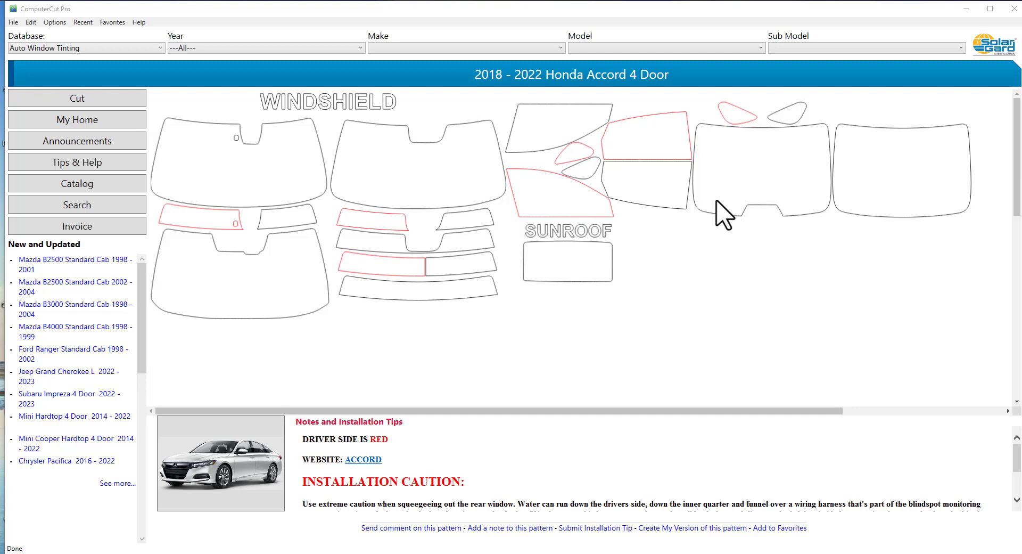
# - Select the front, rear door, quarter and rear window patterns individually, load them into the cutting layout, and close it
pyautogui.click(574, 207)
pyautogui.click(570, 135)
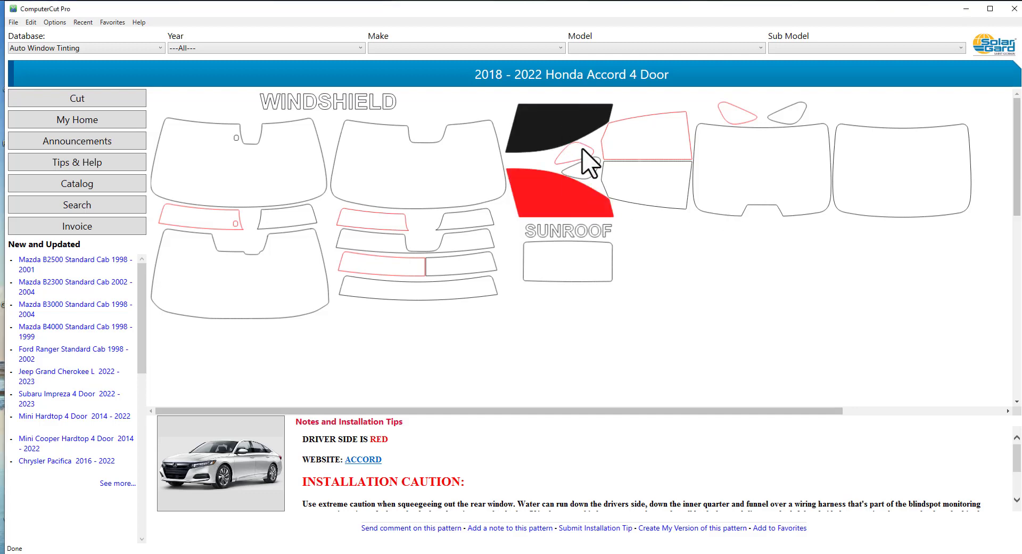
pyautogui.click(582, 150)
pyautogui.click(583, 168)
pyautogui.click(619, 142)
pyautogui.click(633, 181)
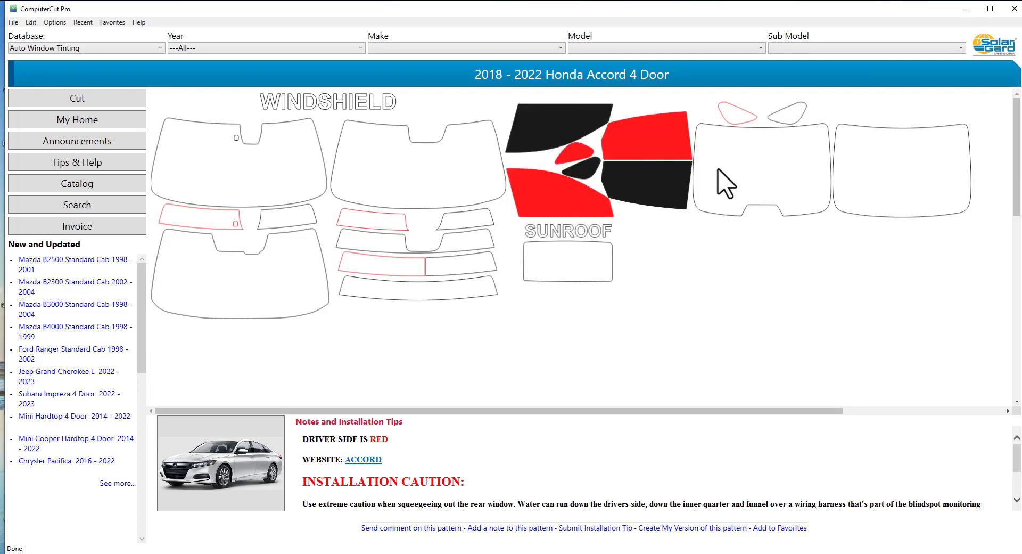
pyautogui.click(717, 169)
pyautogui.click(740, 115)
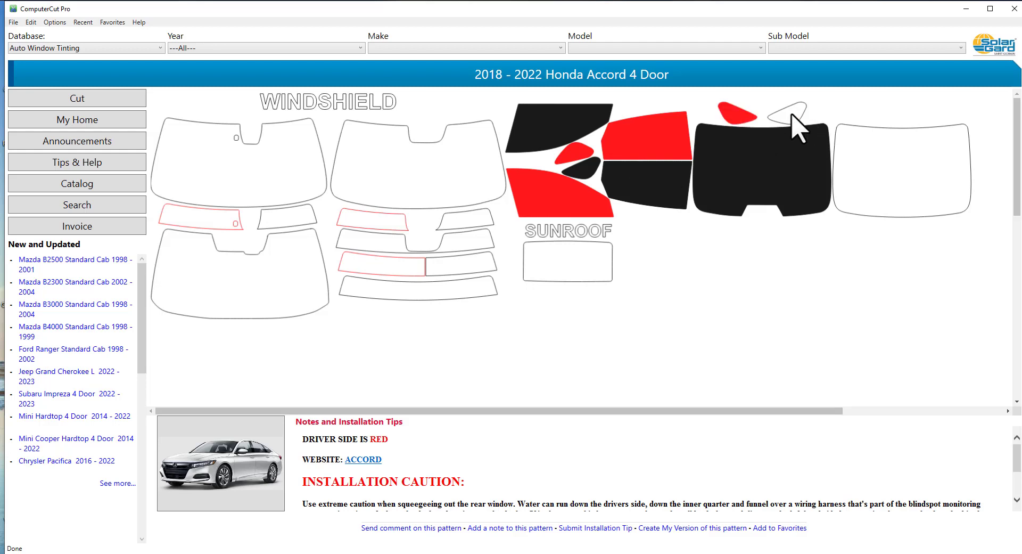
pyautogui.click(789, 113)
pyautogui.click(105, 102)
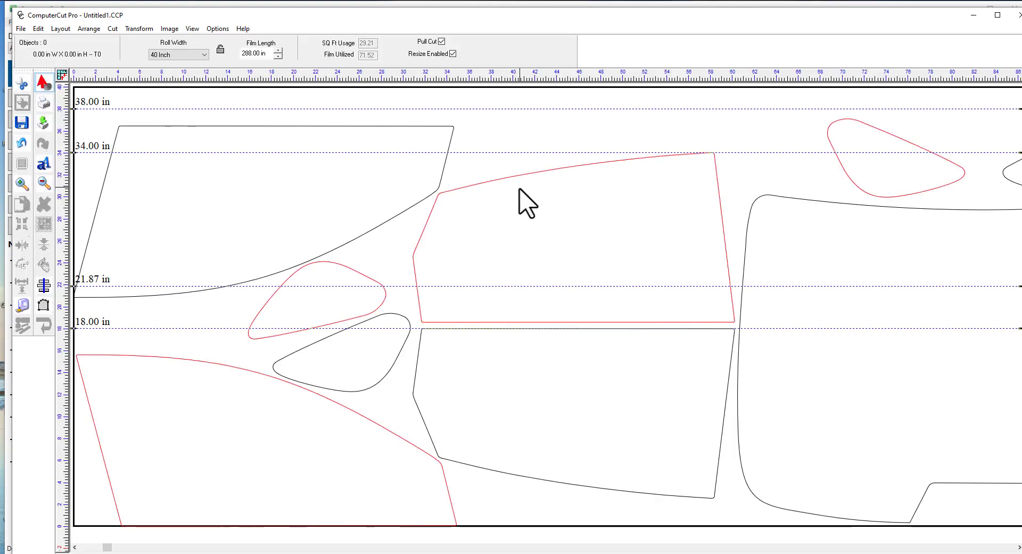
pyautogui.click(1017, 15)
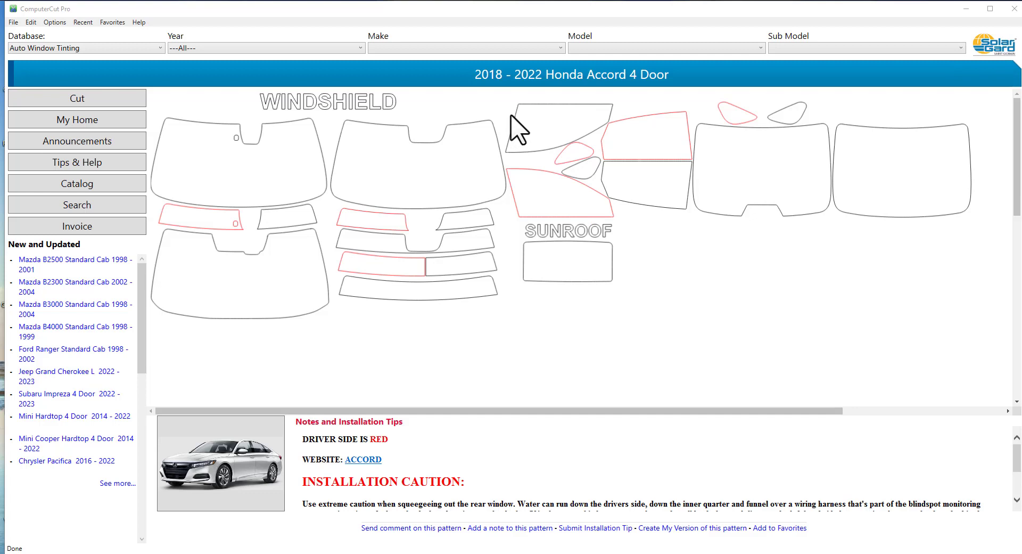
# - Select the side and rear window patterns as one group, add the lowest windshield strip, and load them into the cutting layout
pyautogui.moveTo(511, 114); pyautogui.dragTo(797, 198)
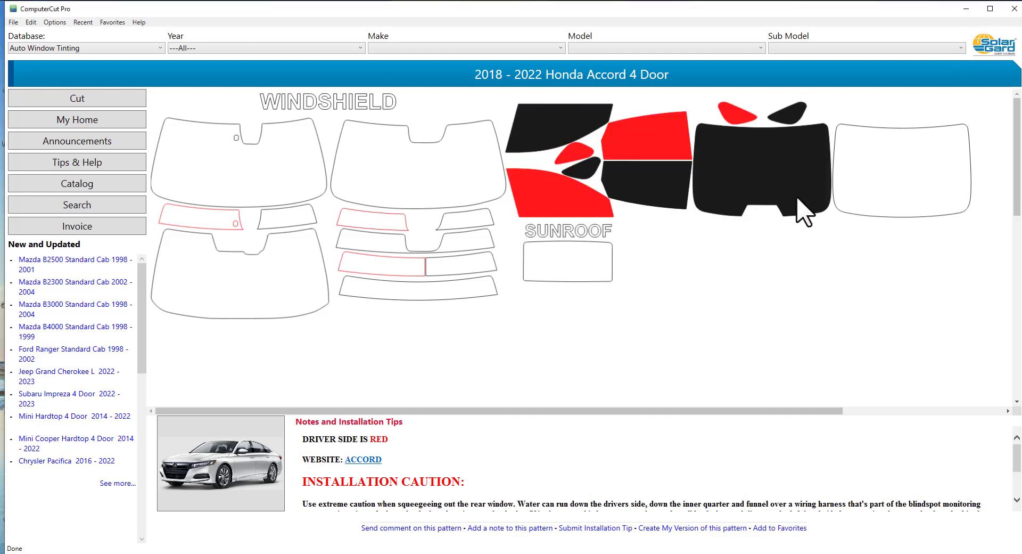
pyautogui.click(422, 297)
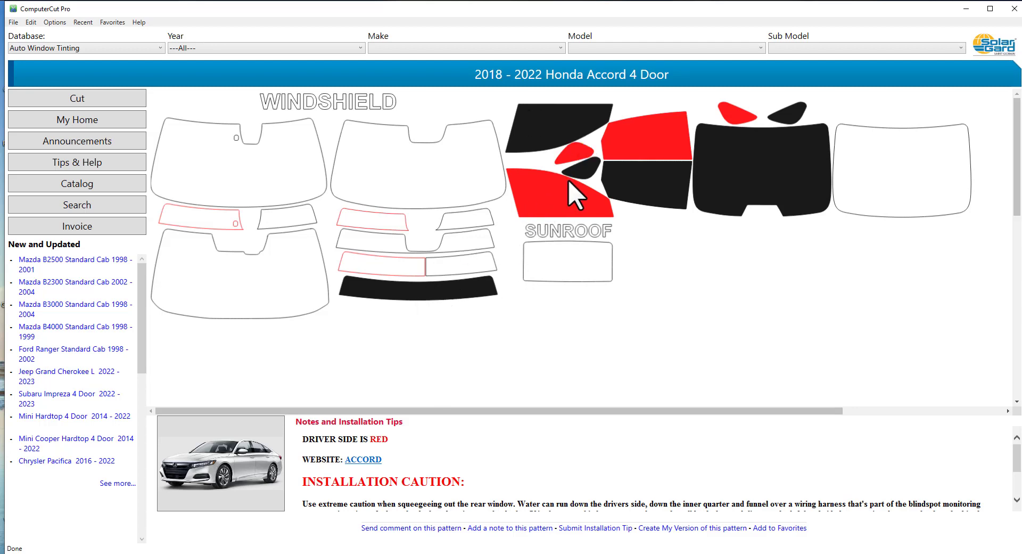
pyautogui.click(83, 99)
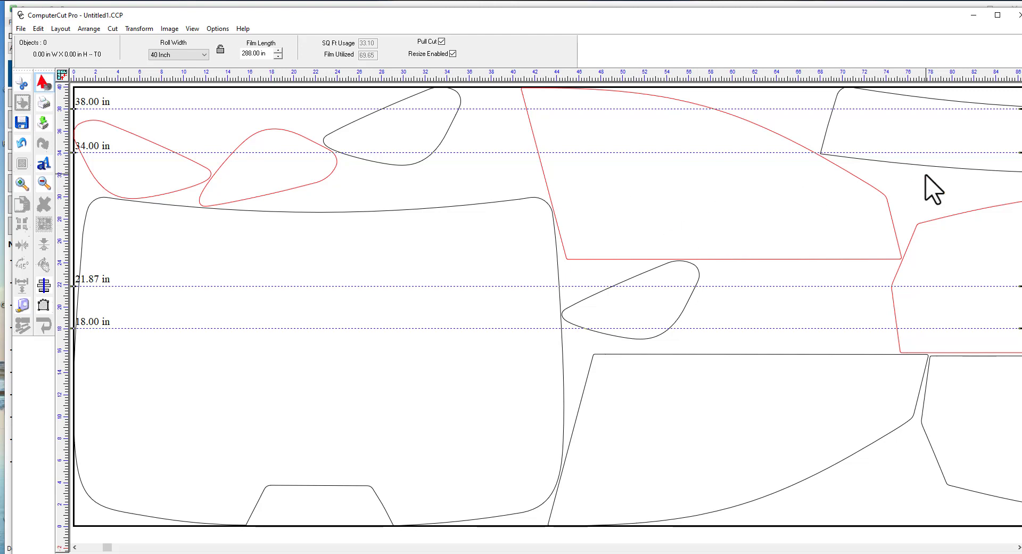
# - Inspect the nested layout zoomed out, magnified around the rear window, and fitted to all selected patterns
pyautogui.click(43, 182)
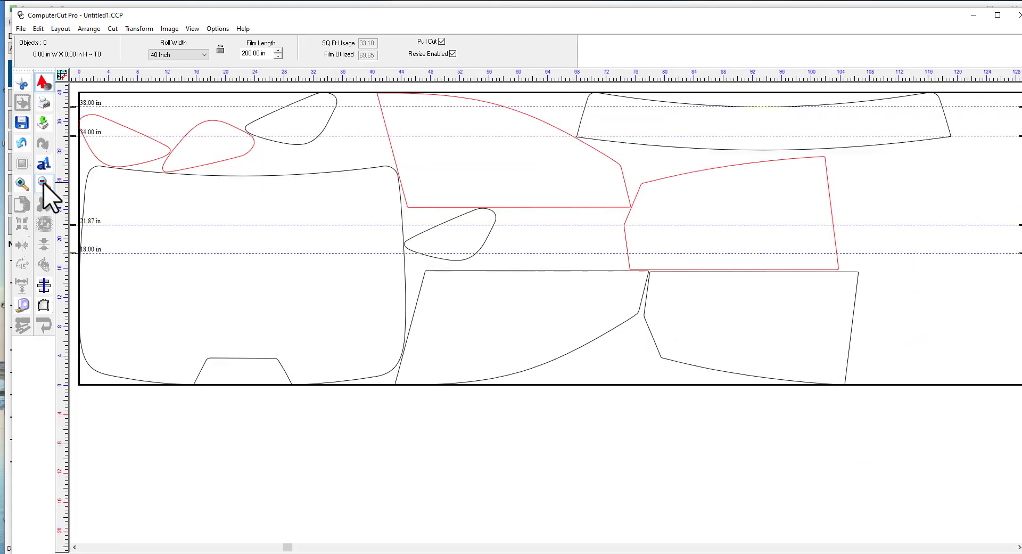
pyautogui.click(22, 184)
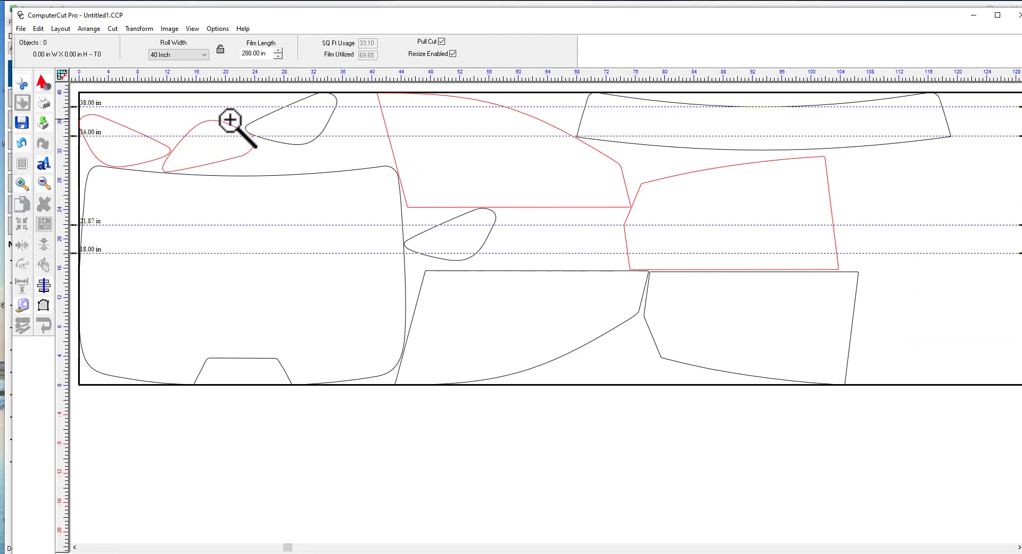
pyautogui.moveTo(141, 94); pyautogui.dragTo(474, 377)
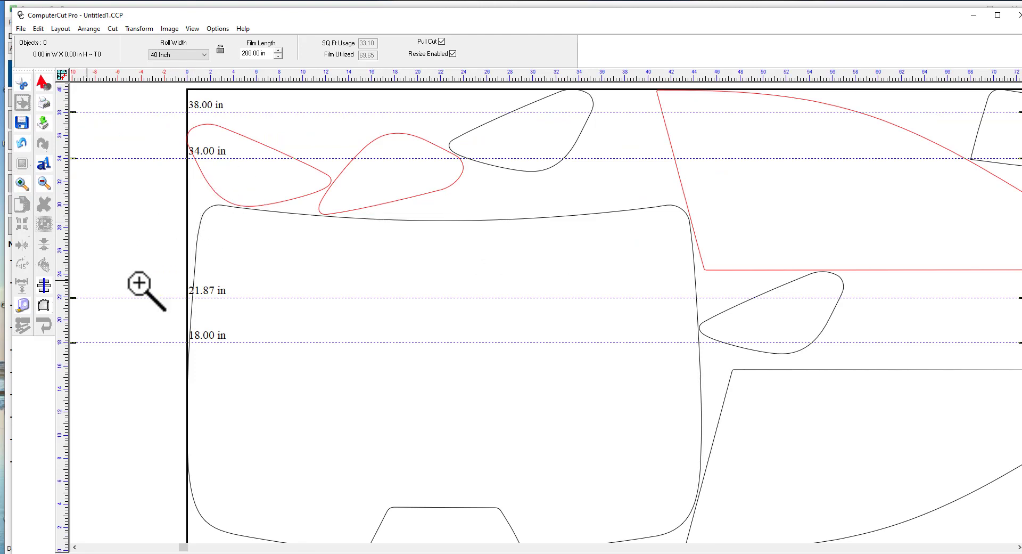
pyautogui.rightClick(199, 253)
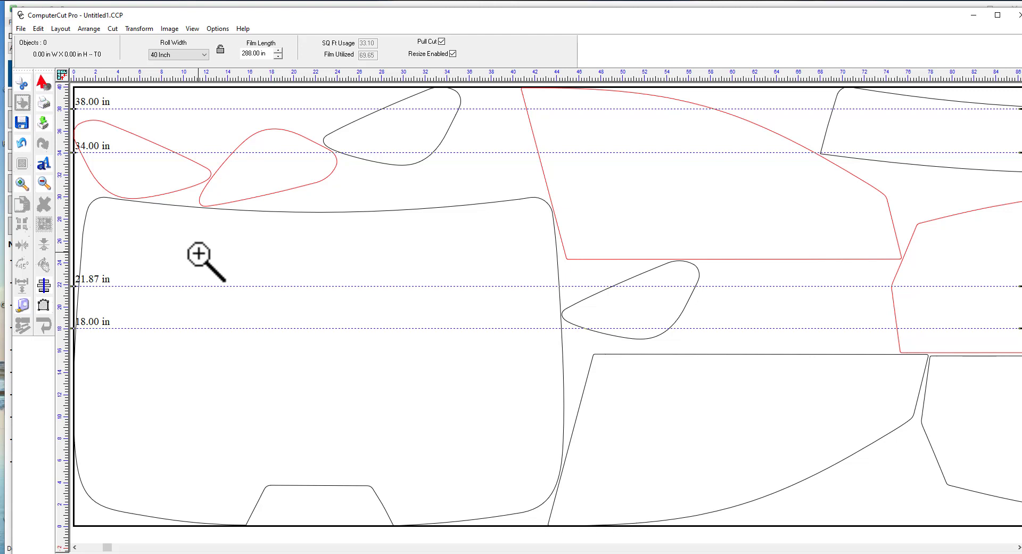
pyautogui.hotkey('ctrl', 'a')
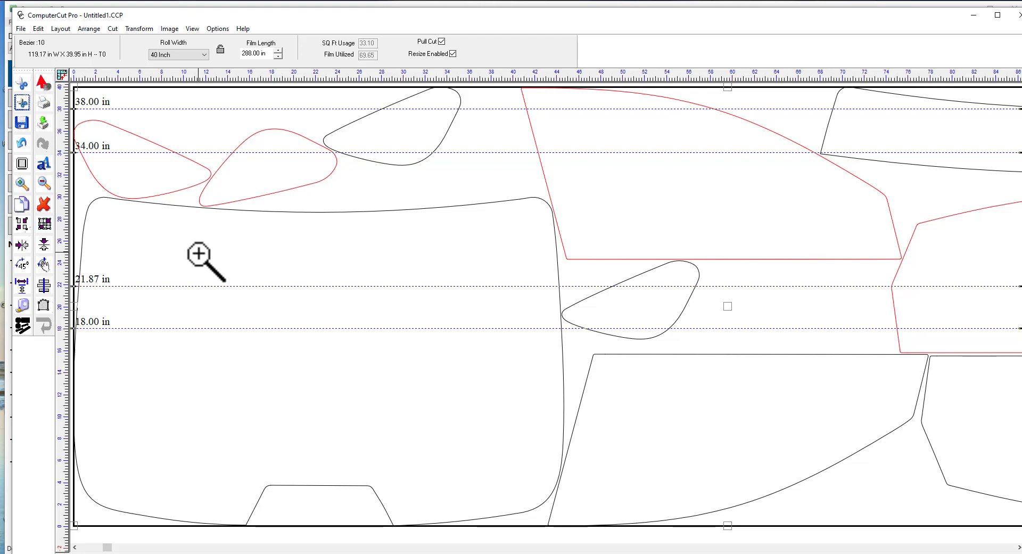
pyautogui.hotkey('ctrl', 'a')
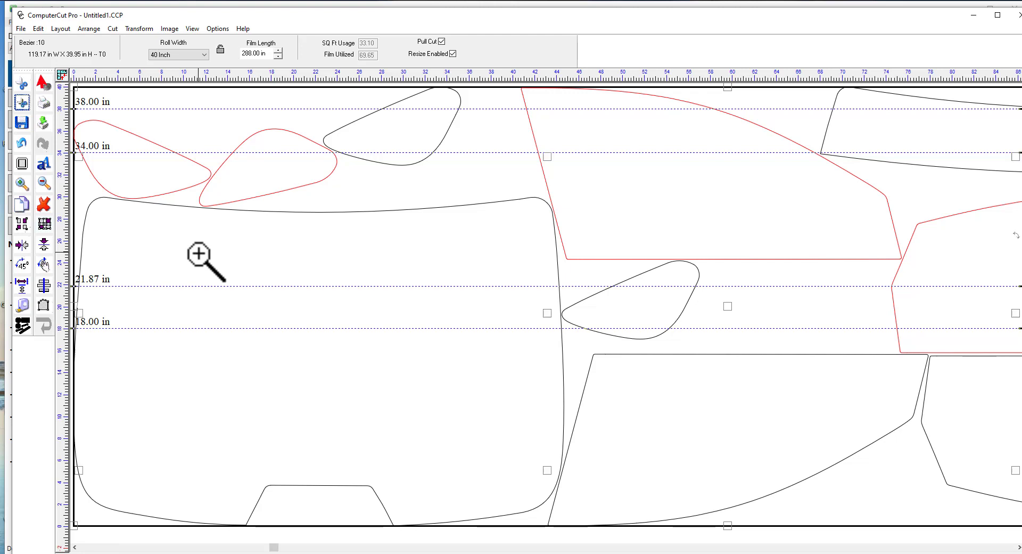
pyautogui.press('F7')
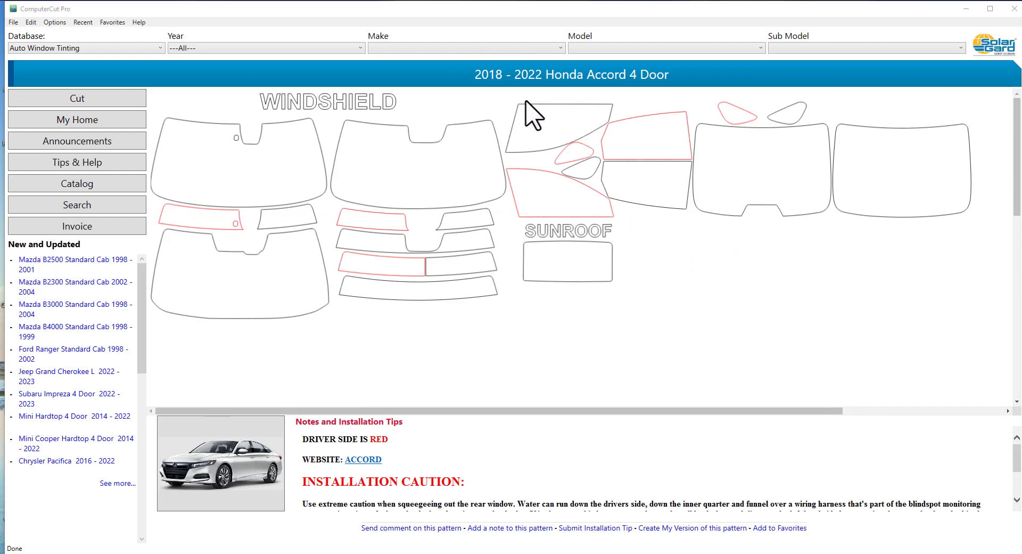
# - Load the side and rear window patterns as one group into the cutting layout and return to the catalog
pyautogui.moveTo(527, 100); pyautogui.dragTo(801, 199)
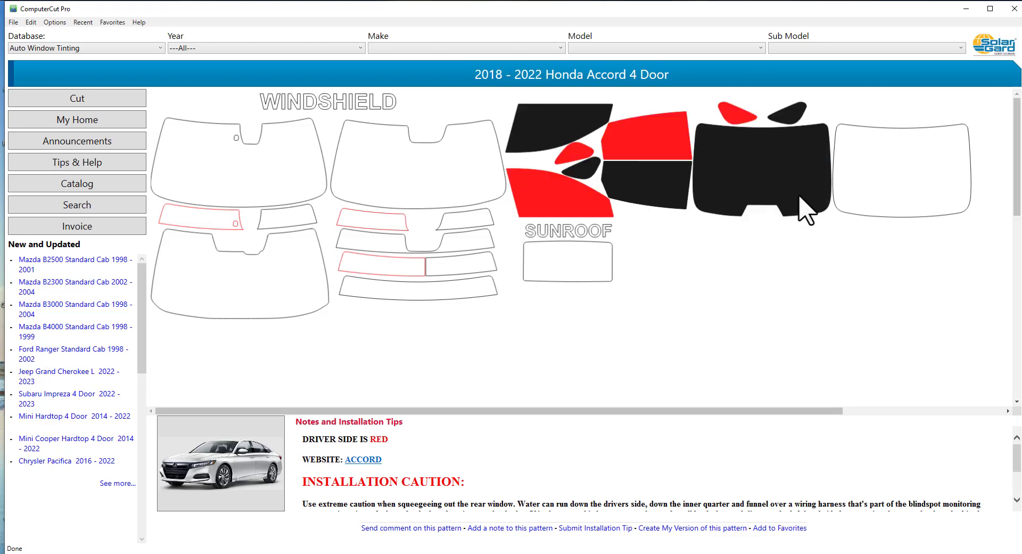
pyautogui.click(115, 97)
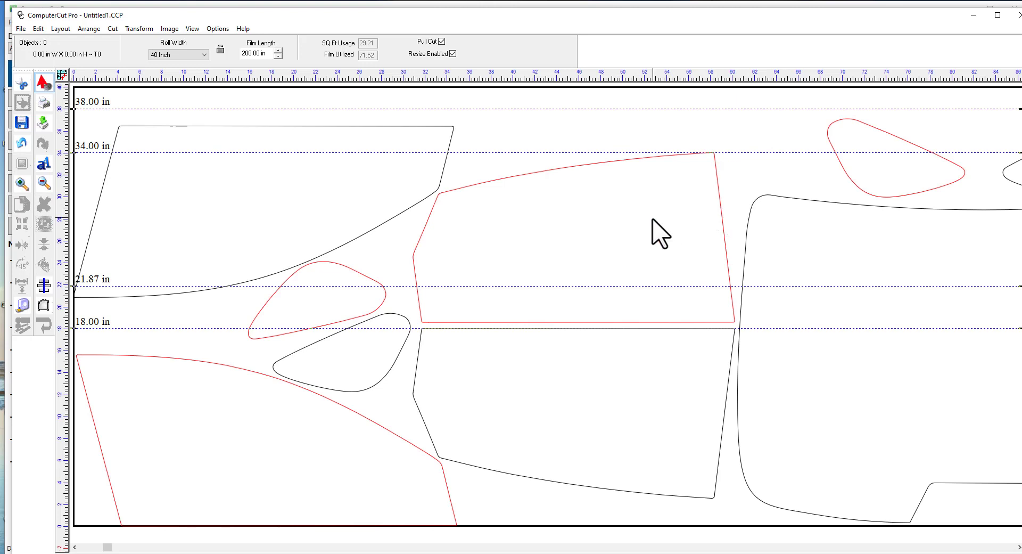
pyautogui.click(975, 16)
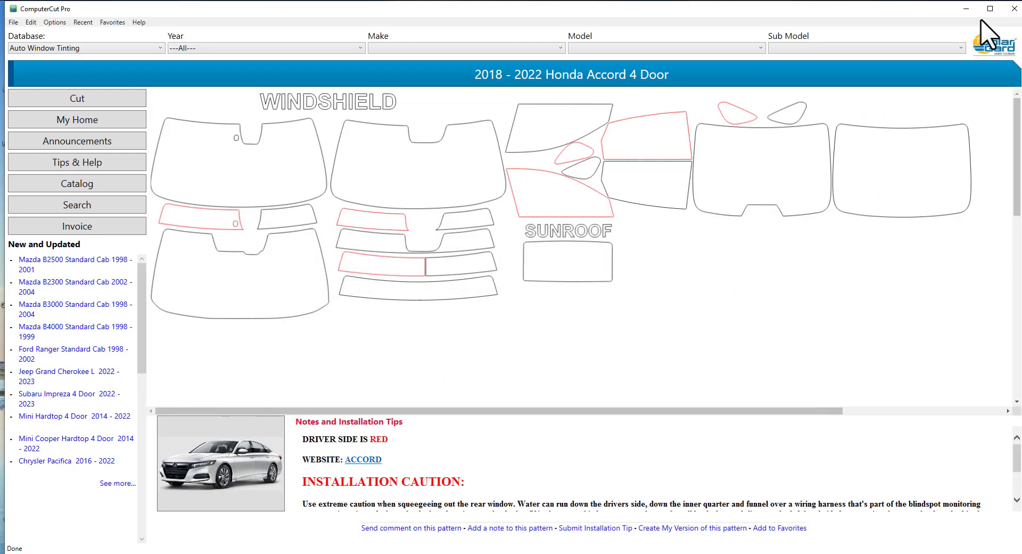
# - Add the lowest windshield strip to the existing cutting layout, view all patterns together, and close the layout
pyautogui.click(470, 292)
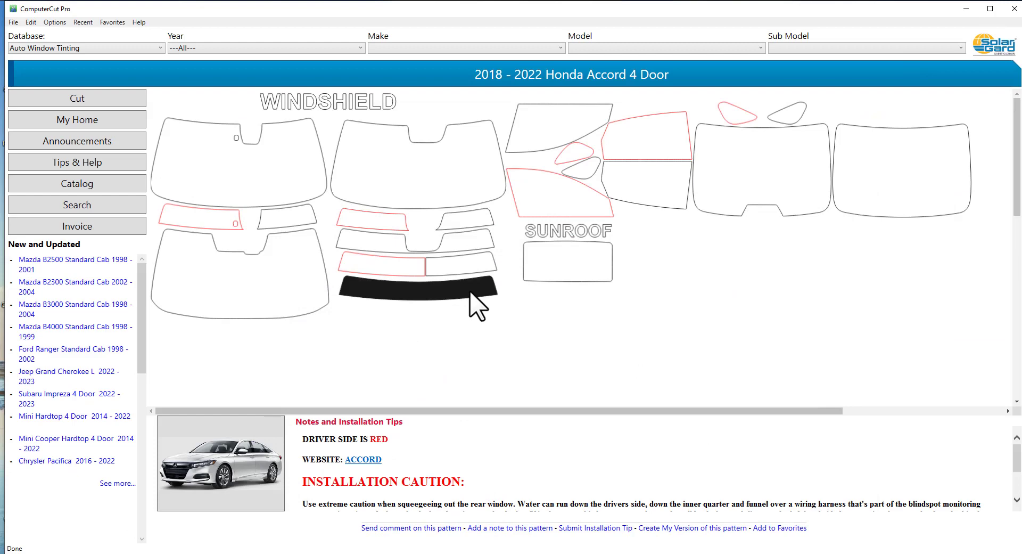
pyautogui.click(116, 99)
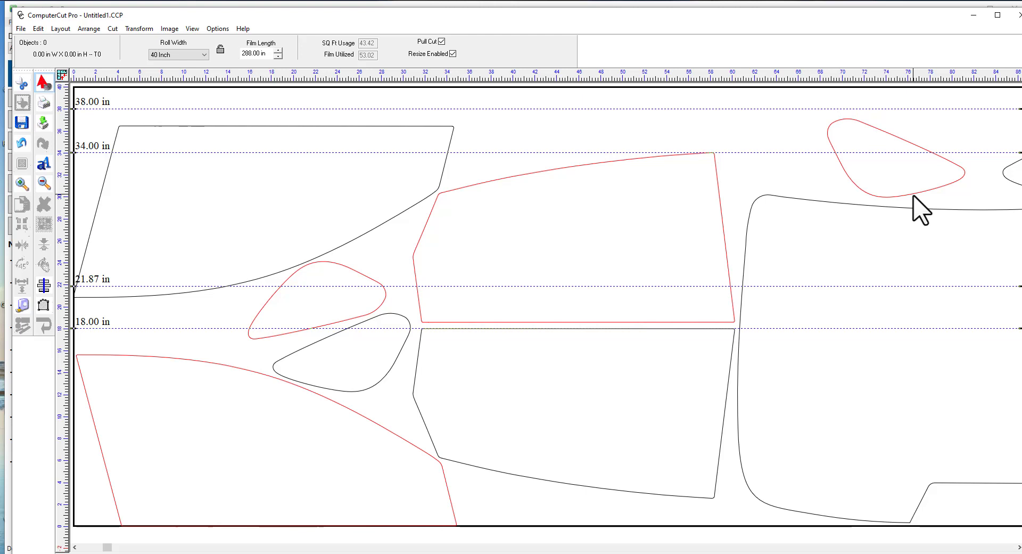
pyautogui.hotkey('ctrl', 'a')
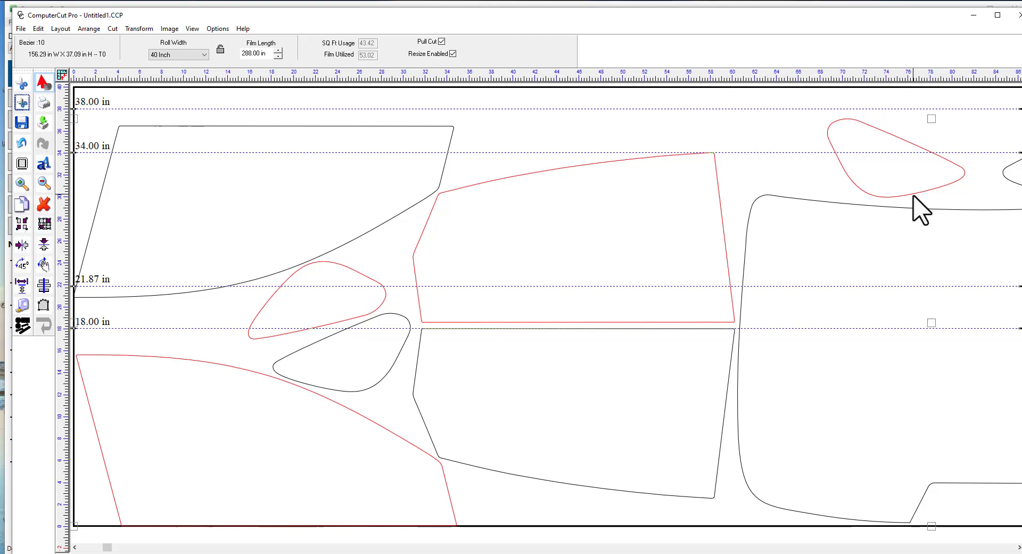
pyautogui.press('F4')
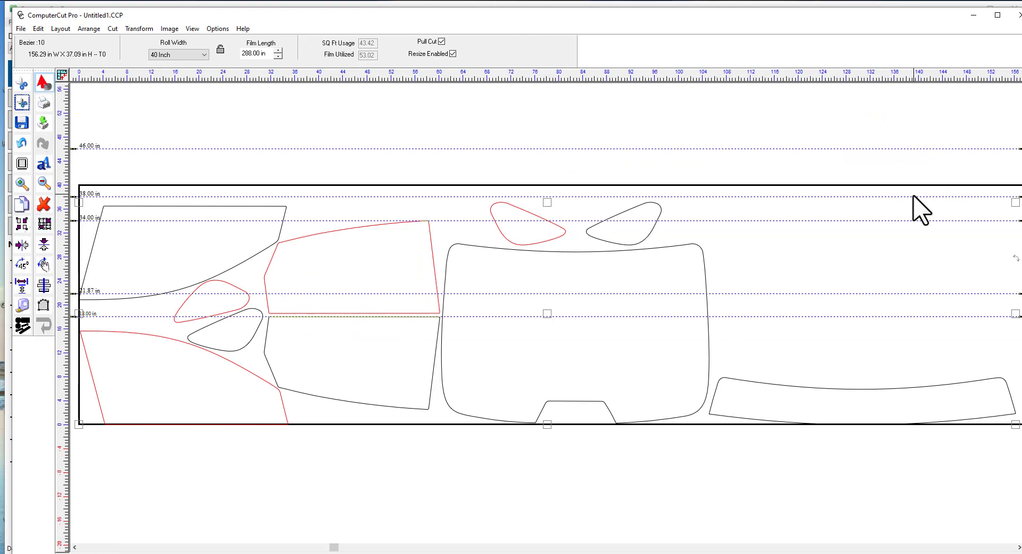
pyautogui.hotkey('alt', 'F4')
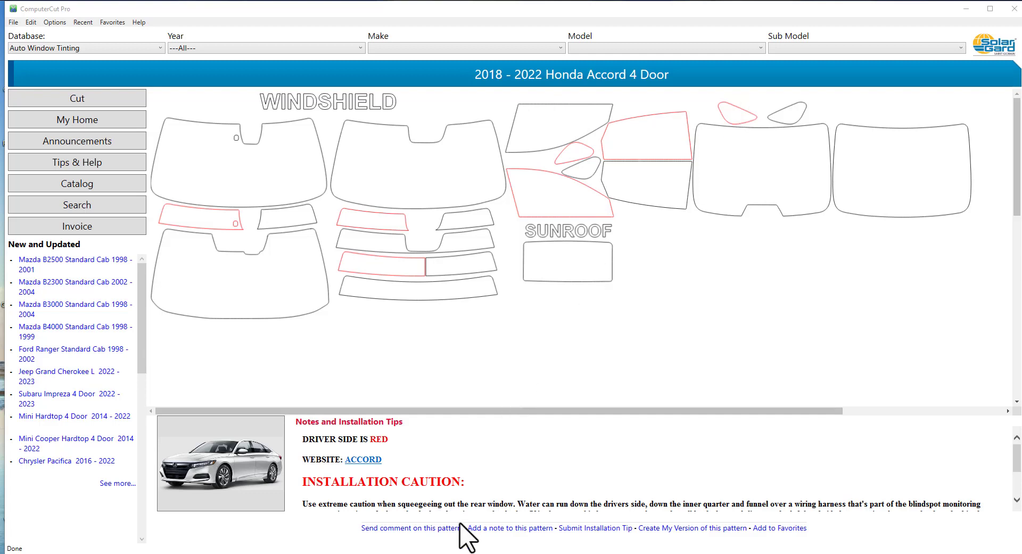
# - Open an empty cut window from the catalog and set its roll width to 40 Inch
pyautogui.click(13, 22)
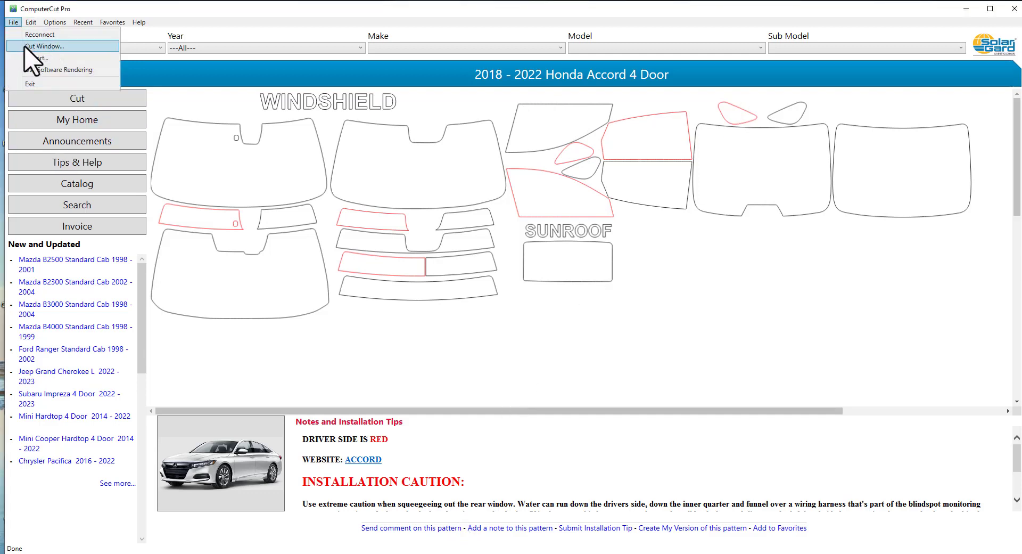
pyautogui.click(24, 46)
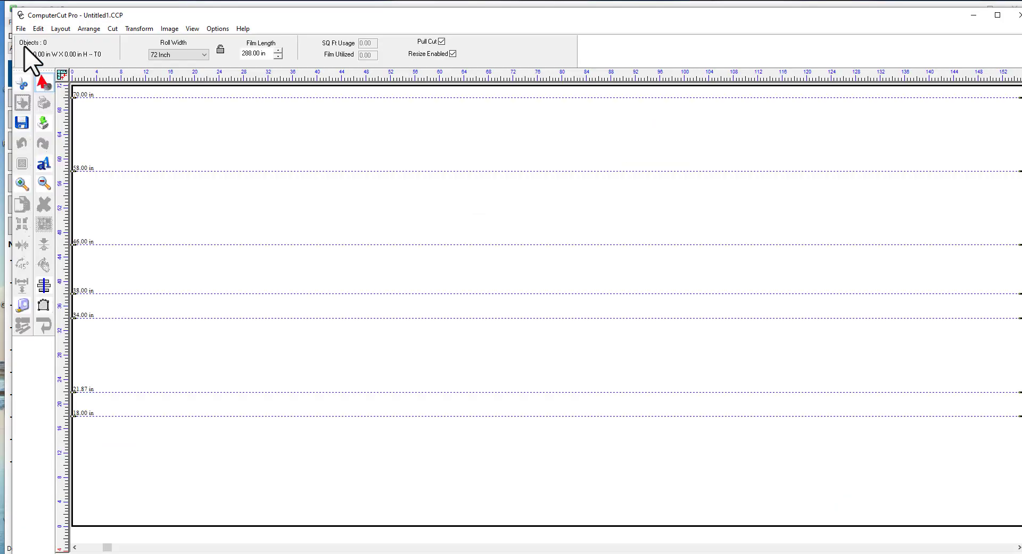
pyautogui.click(203, 55)
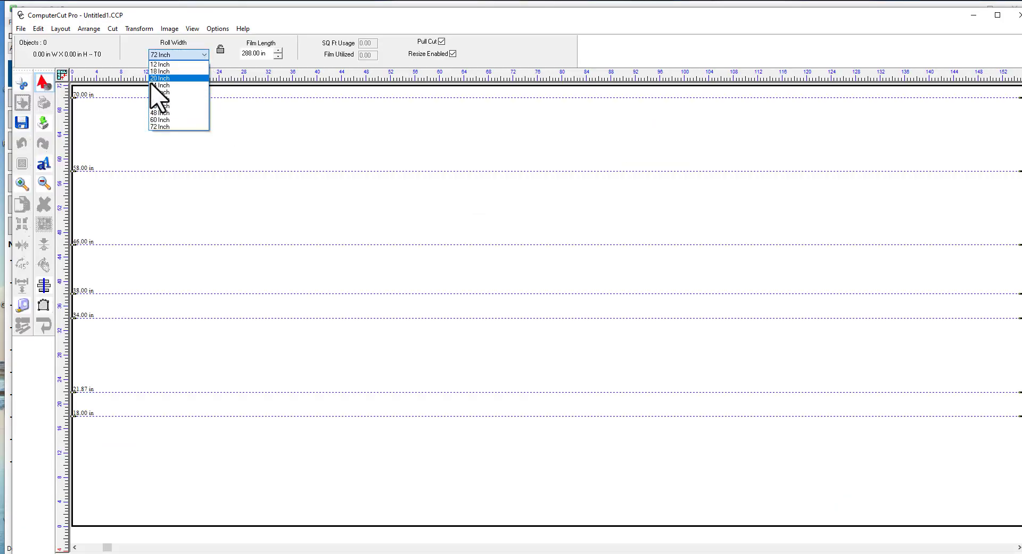
pyautogui.click(159, 106)
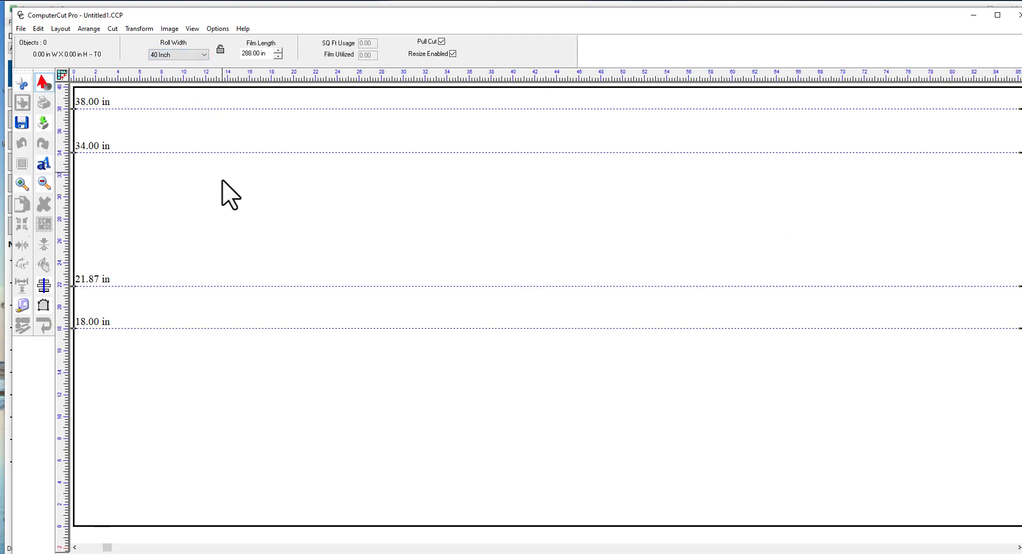
# - Set the empty layout's roll width to 72 Inch and return to the Honda Accord pattern catalog
pyautogui.click(204, 55)
pyautogui.click(169, 126)
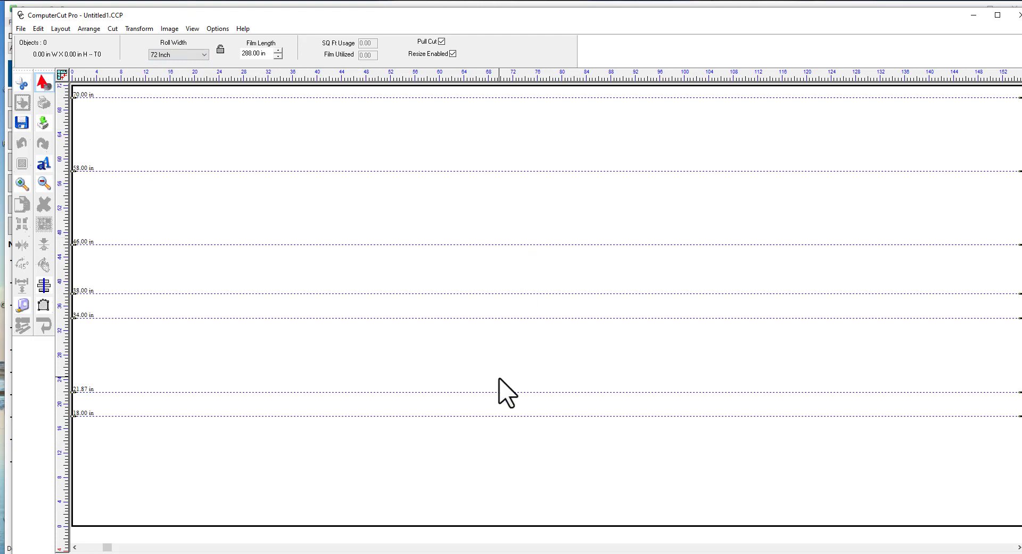
pyautogui.click(554, 553)
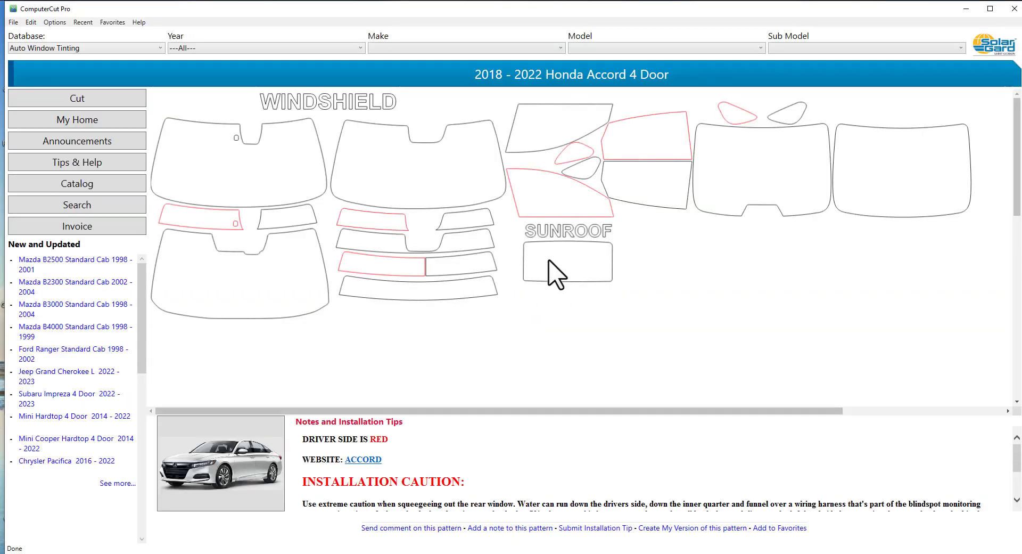
# - Select the side windows, adjoining rear window patterns and lowest windshield strip together, and send them to the cutting layout
pyautogui.moveTo(535, 98); pyautogui.dragTo(778, 209)
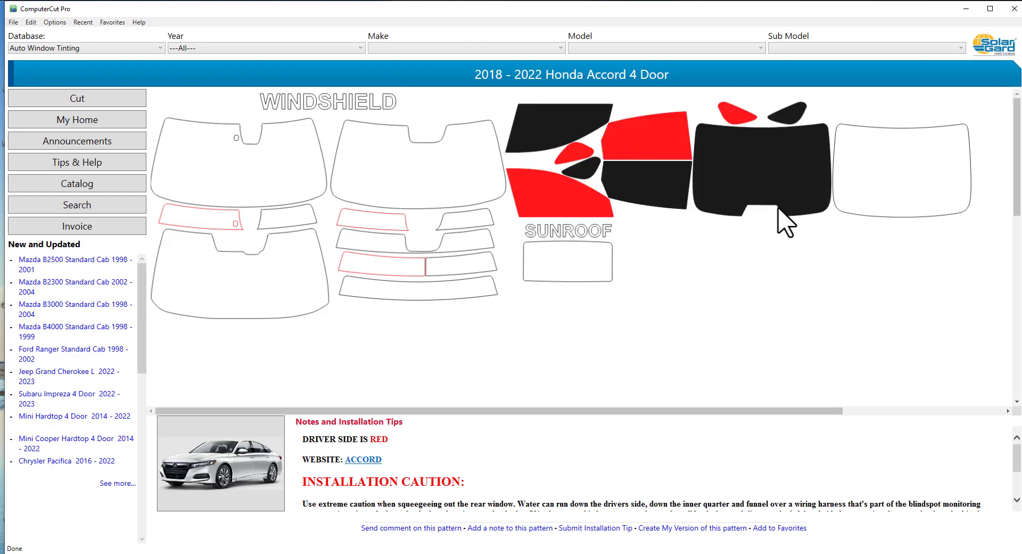
pyautogui.keyDown('ctrl'); pyautogui.click(445, 295); pyautogui.keyUp('ctrl')
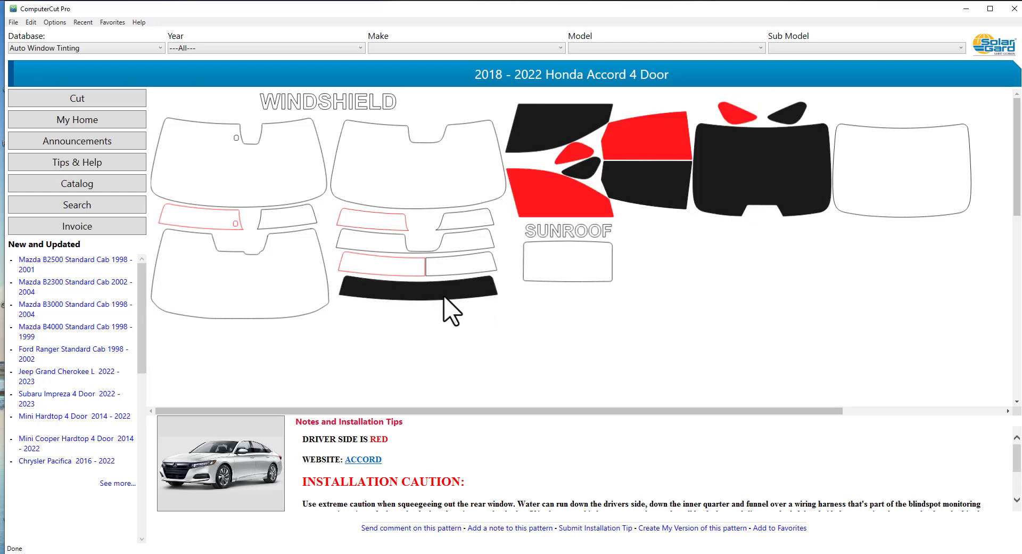
pyautogui.click(94, 99)
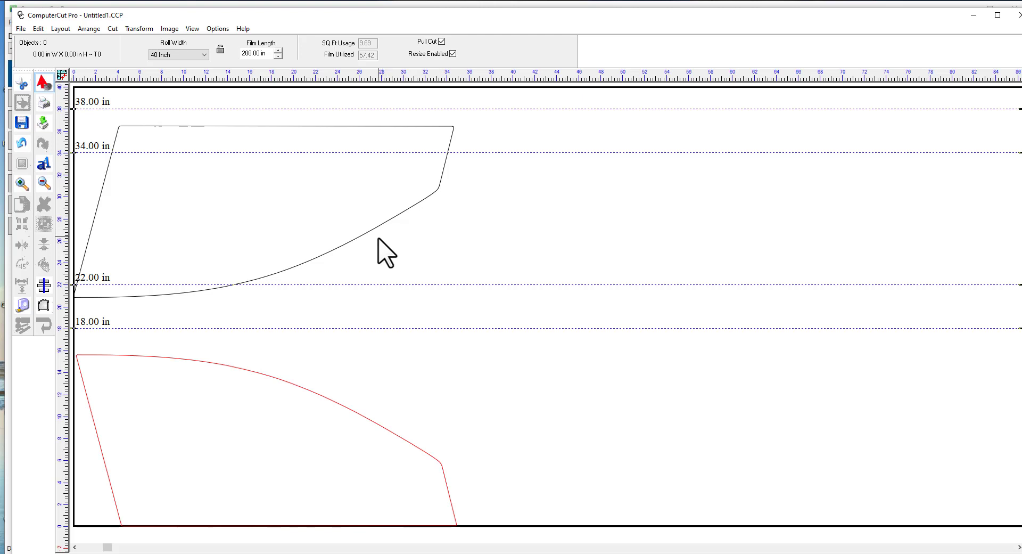
# - Select the black front side window pattern, zoom in to fit it, and return to the full roll-width view
pyautogui.click(350, 242)
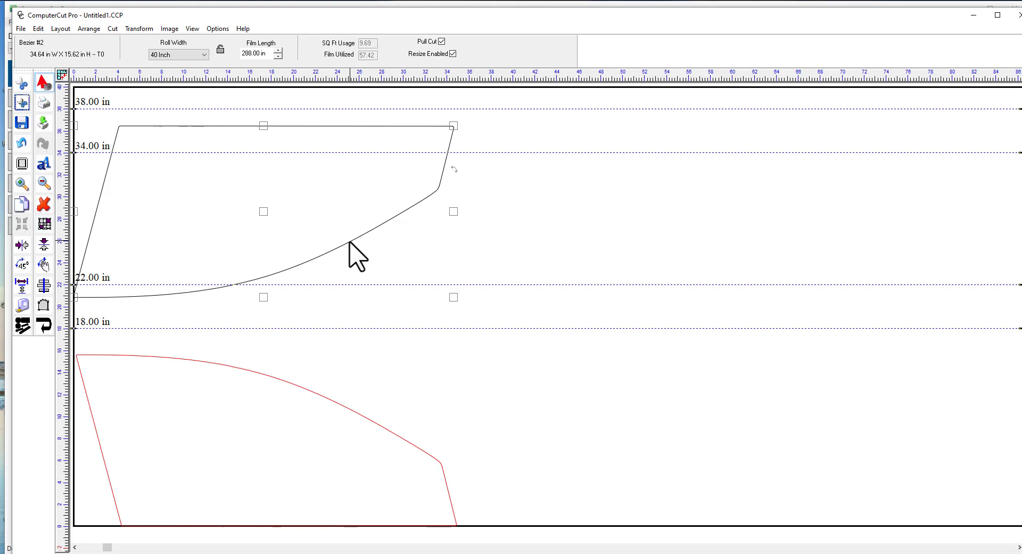
pyautogui.hotkey('shift', 'F2')
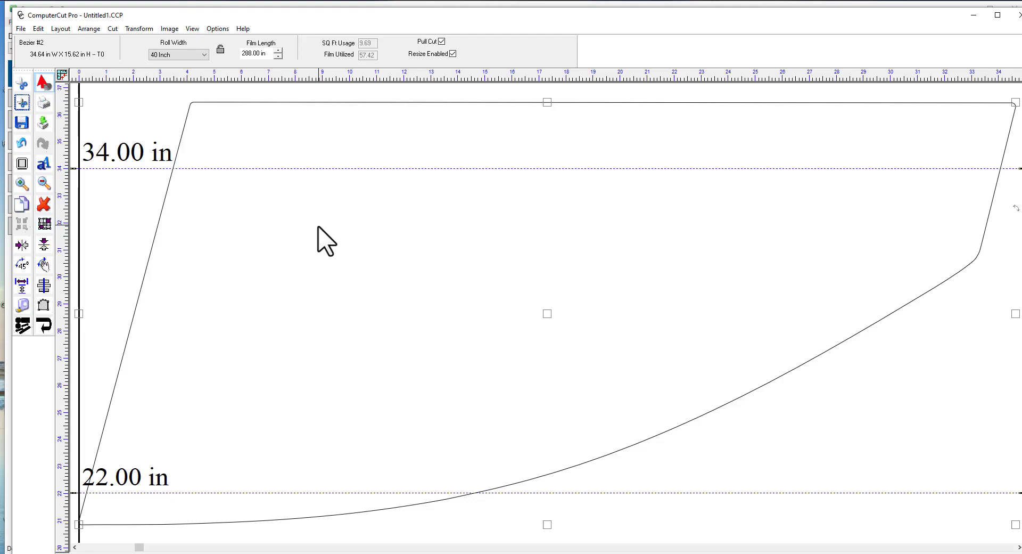
pyautogui.scroll(-1, 318, 227)
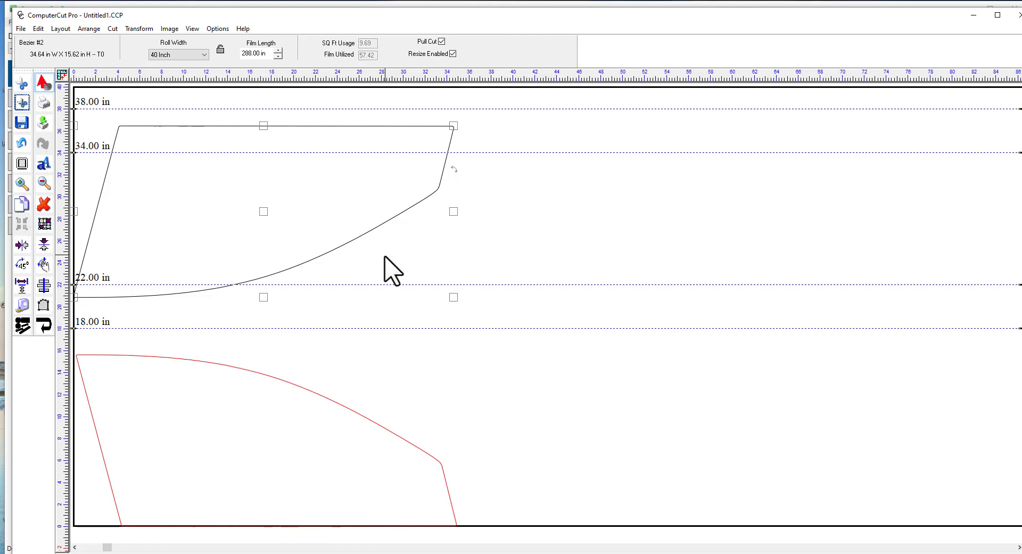
# - Select all patterns in the layout, zoom to fit the selection, and restore the full roll-width view
pyautogui.hotkey('ctrl', 'a')
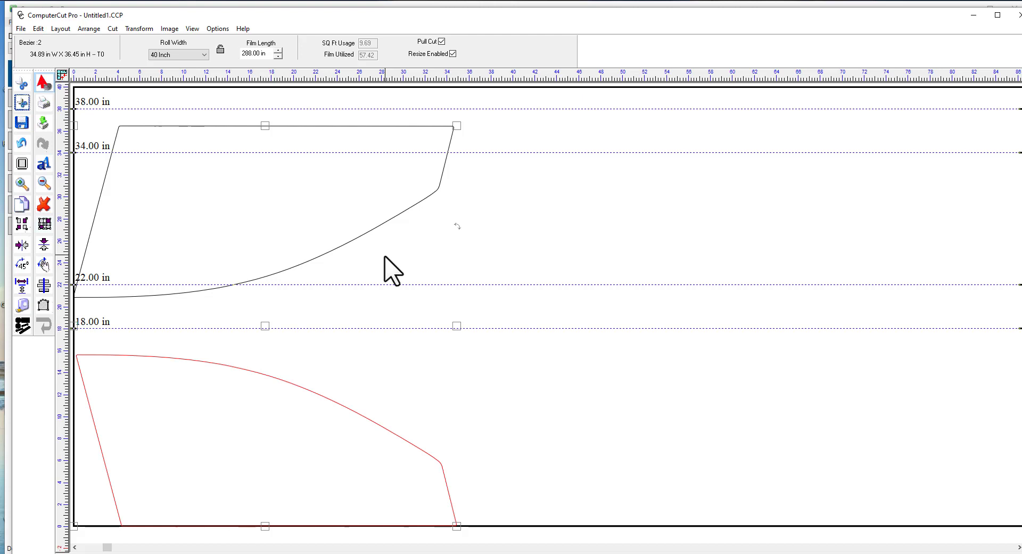
pyautogui.scroll(1, 385, 256)
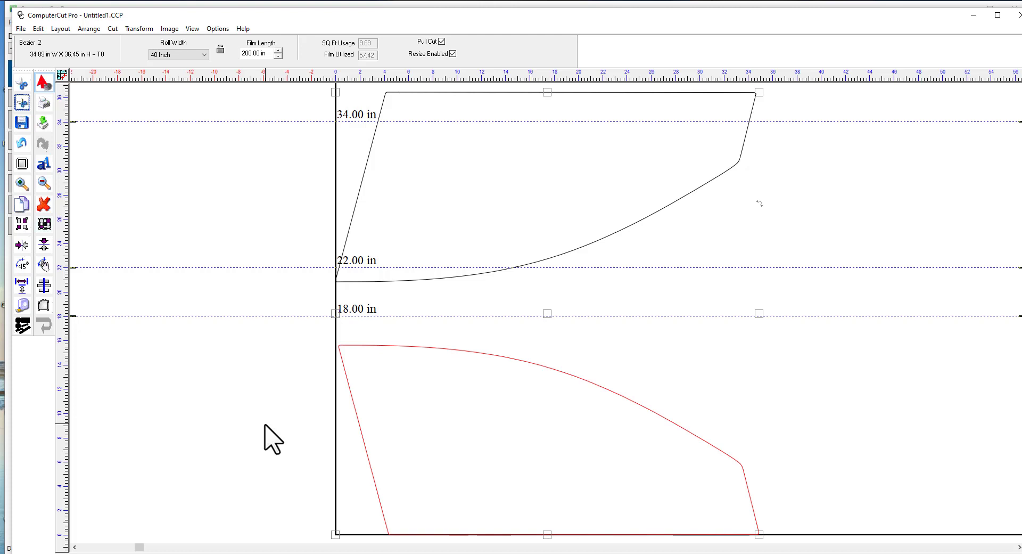
pyautogui.scroll(-1, 265, 424)
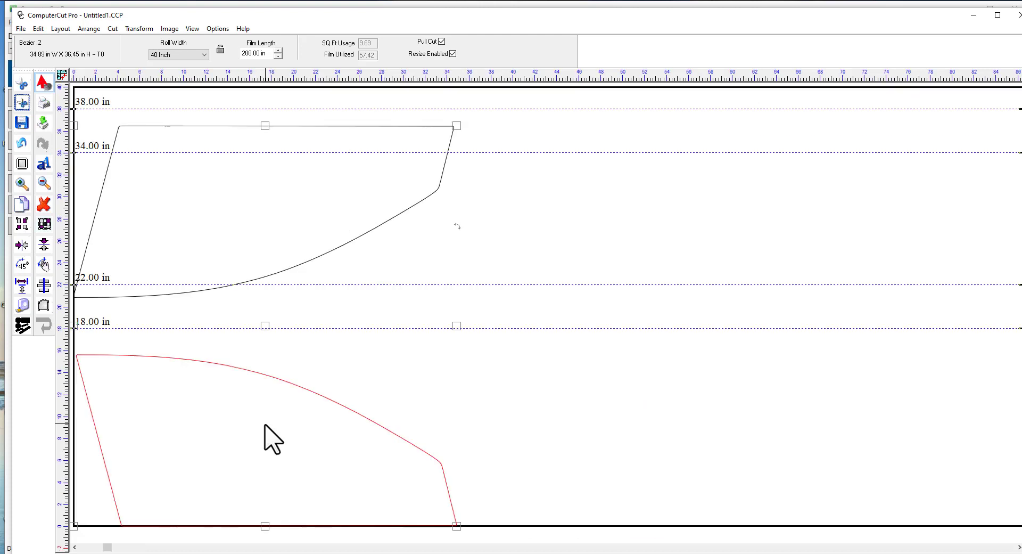